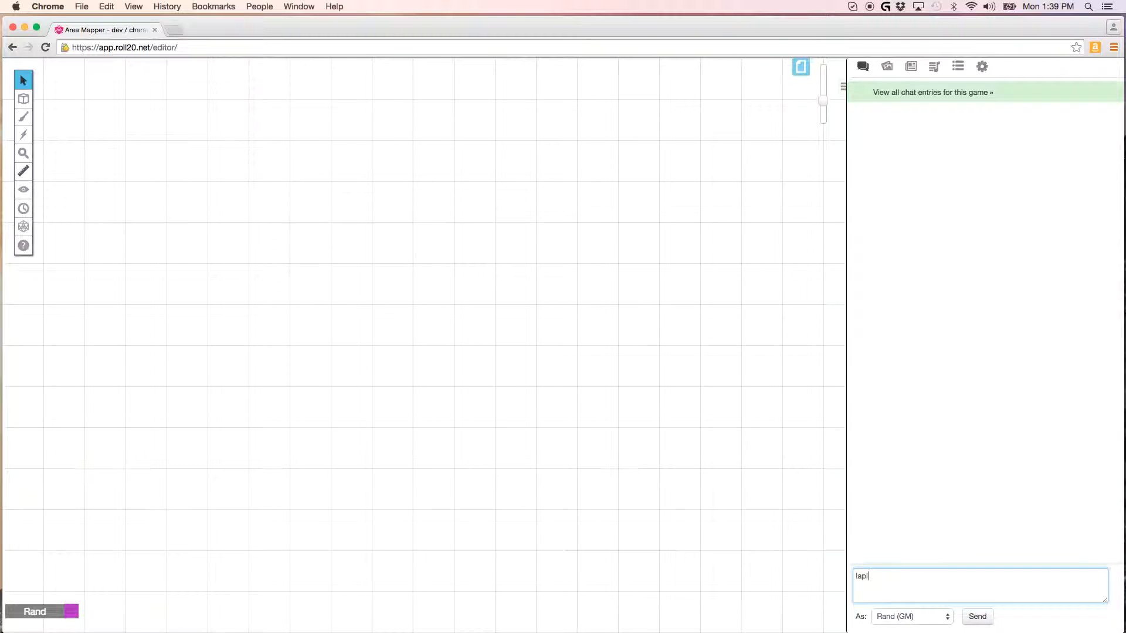
# Step: Send the chat command that brings up the Area Mapper main menu and start creating a new area
pyautogui.press('Return')
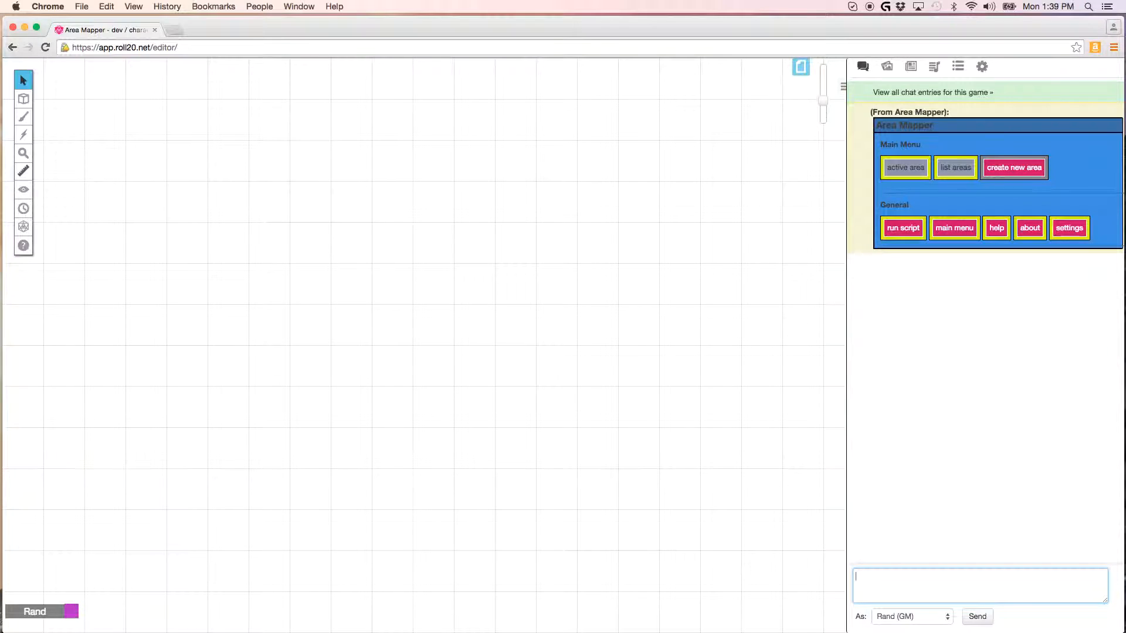
pyautogui.click(997, 170)
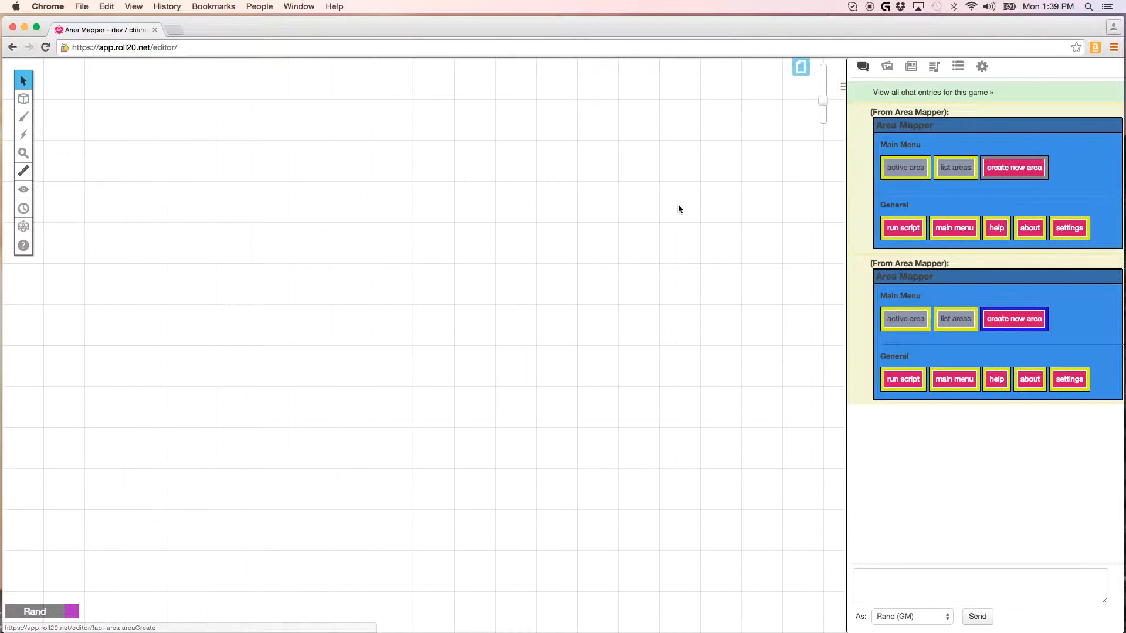
# Step: Draw a large irregular, self-crossing polygon across the page as the new area's floorplan, and redraw the area
pyautogui.moveTo(22, 117)
pyautogui.click(79, 148)
pyautogui.click(171, 363)
pyautogui.click(308, 253)
pyautogui.click(417, 330)
pyautogui.click(501, 201)
pyautogui.click(619, 242)
pyautogui.click(629, 325)
pyautogui.doubleClick(708, 435)
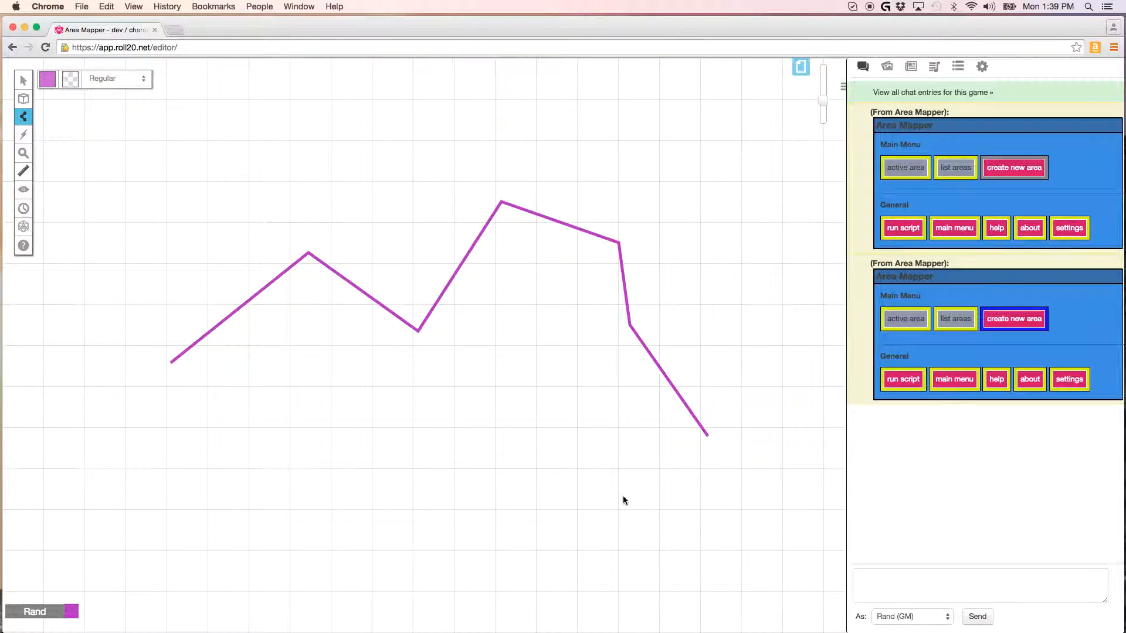
pyautogui.click(565, 529)
pyautogui.click(499, 530)
pyautogui.click(506, 422)
pyautogui.click(593, 424)
pyautogui.click(638, 549)
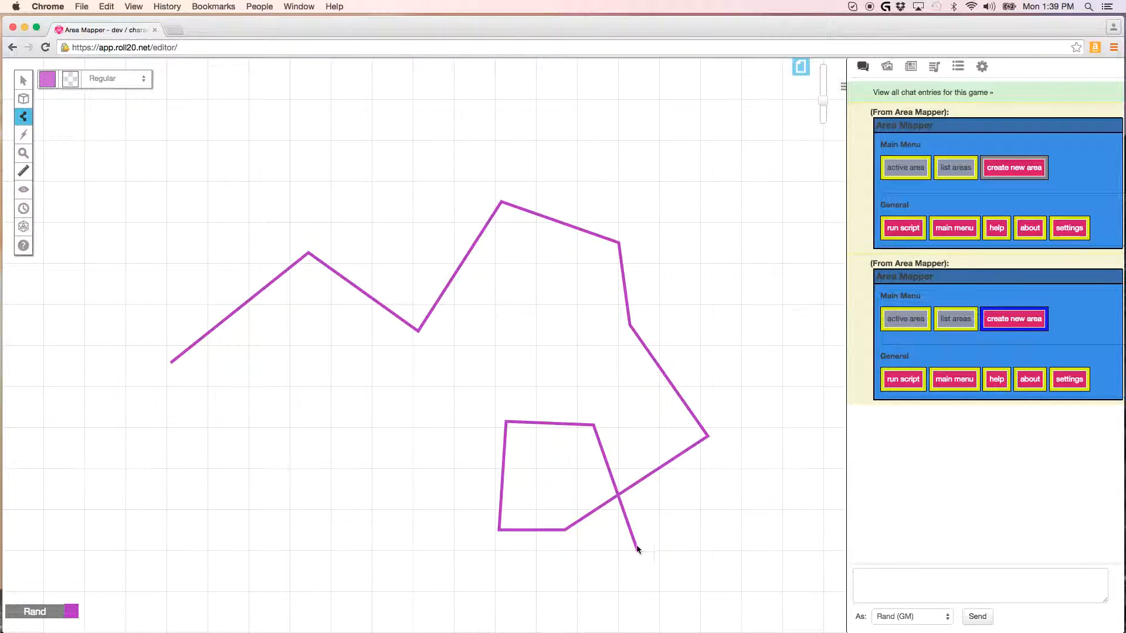
pyautogui.click(637, 434)
pyautogui.click(567, 381)
pyautogui.click(566, 539)
pyautogui.click(559, 568)
pyautogui.click(513, 551)
pyautogui.click(536, 420)
pyautogui.click(537, 385)
pyautogui.click(450, 569)
pyautogui.click(285, 522)
pyautogui.click(193, 470)
pyautogui.click(322, 388)
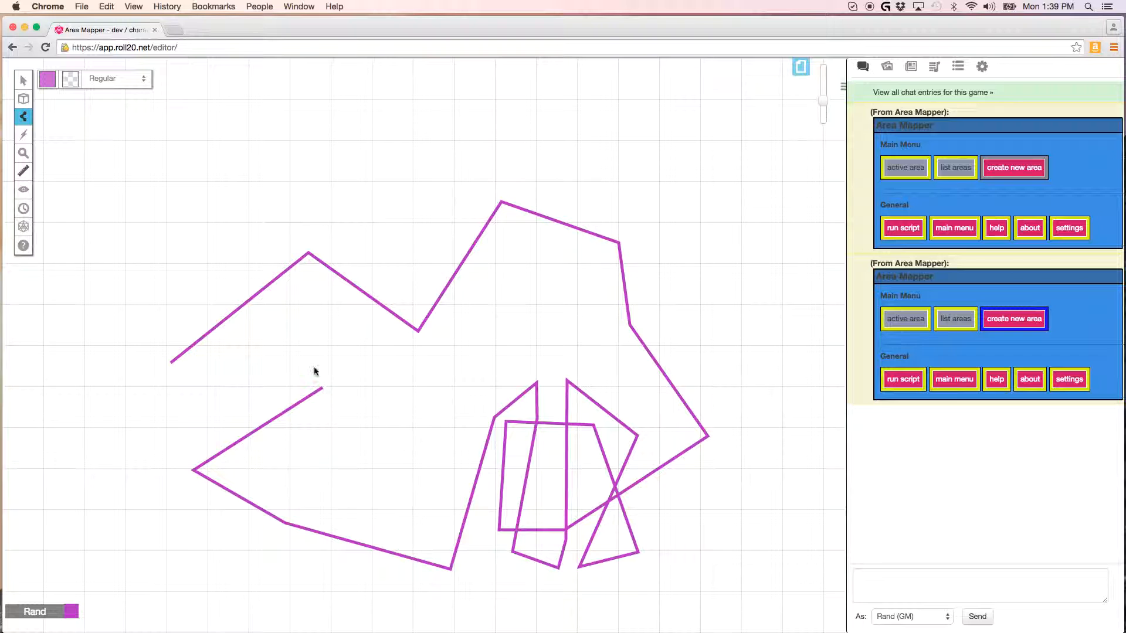
pyautogui.click(278, 371)
pyautogui.click(298, 435)
pyautogui.click(366, 418)
pyautogui.click(319, 406)
pyautogui.click(236, 403)
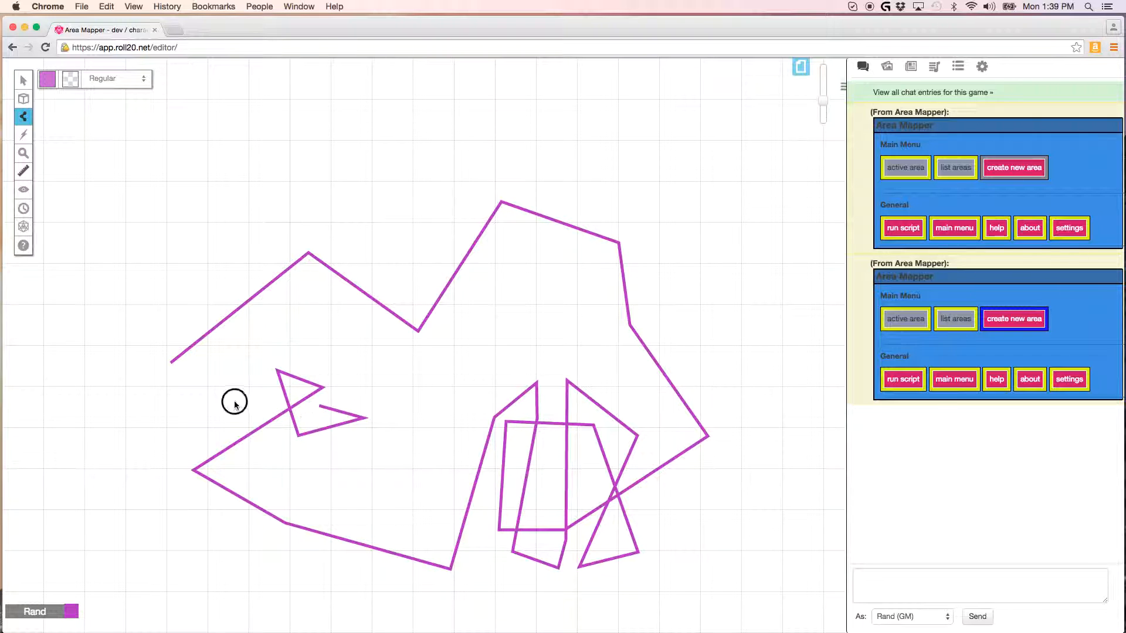
pyautogui.click(136, 418)
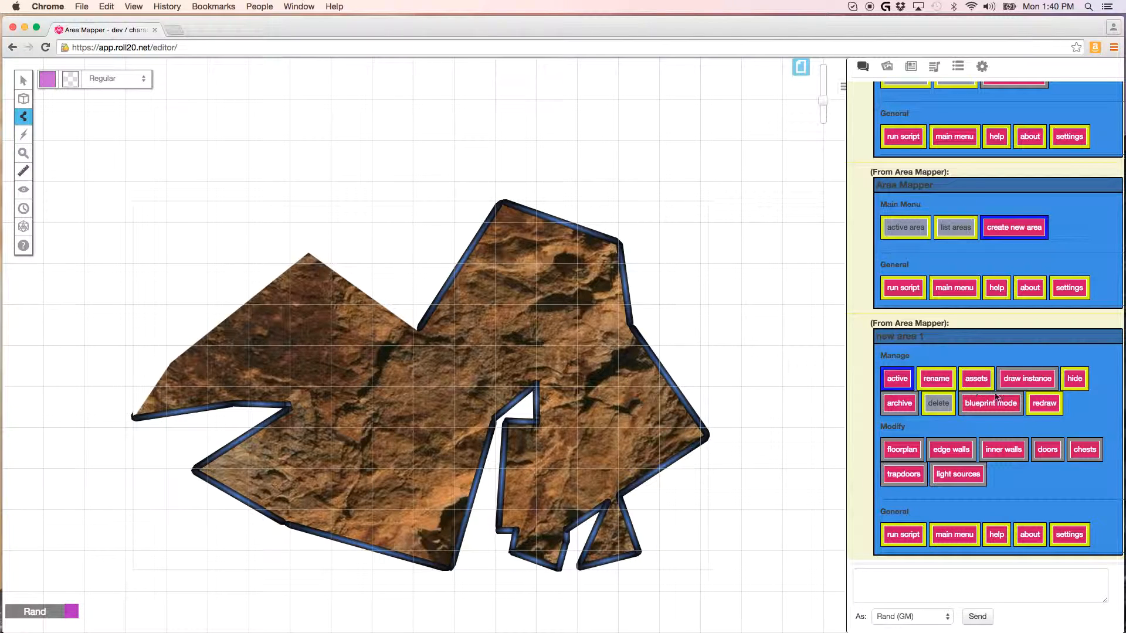
pyautogui.click(1046, 407)
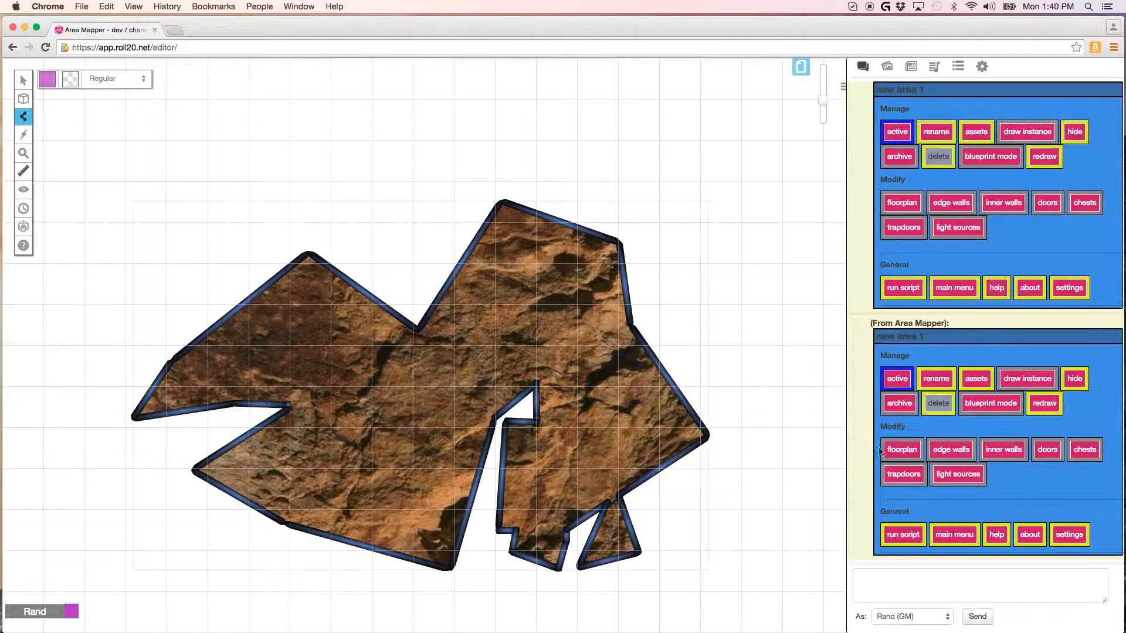
# Step: Cycle the floorplan modification through its add and remove modes, and toggle the area between inactive and active
pyautogui.click(908, 450)
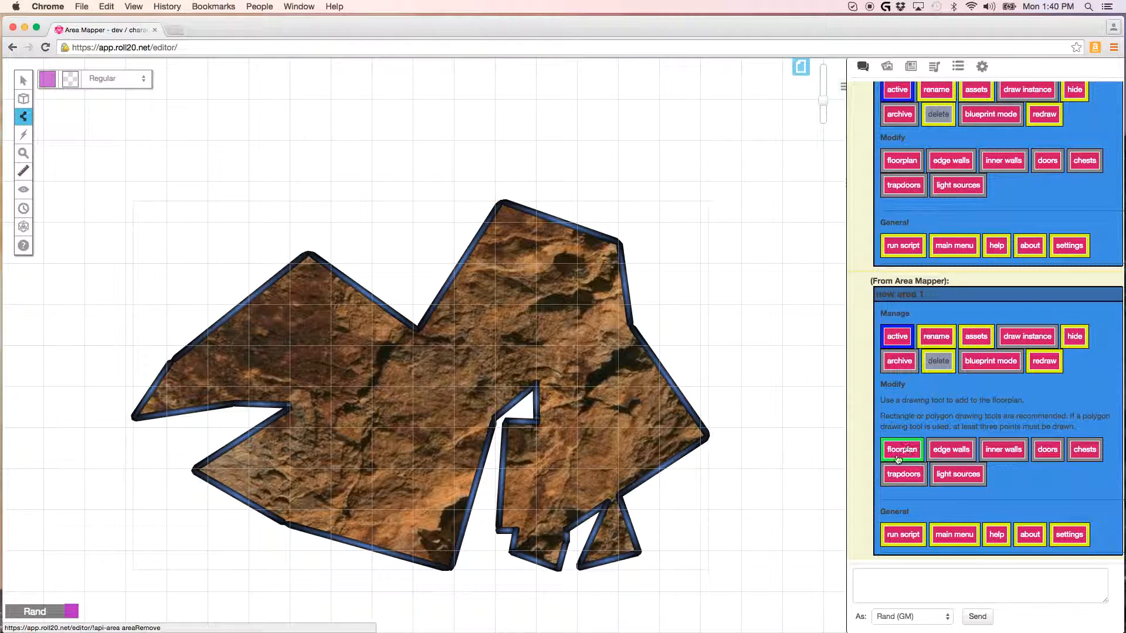
pyautogui.click(891, 458)
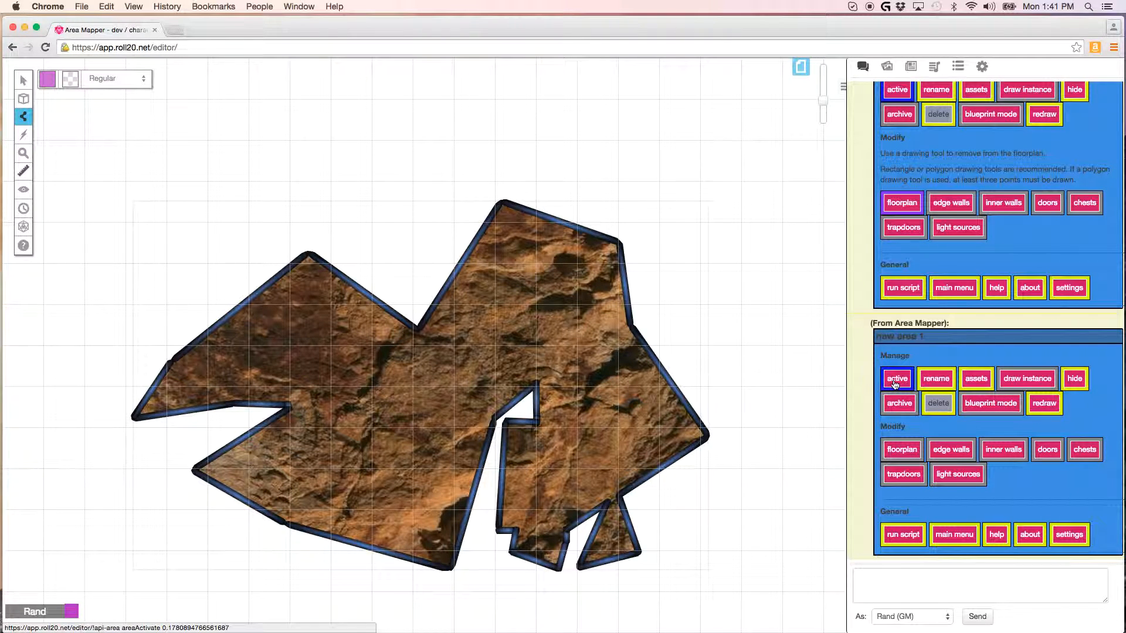
pyautogui.click(896, 382)
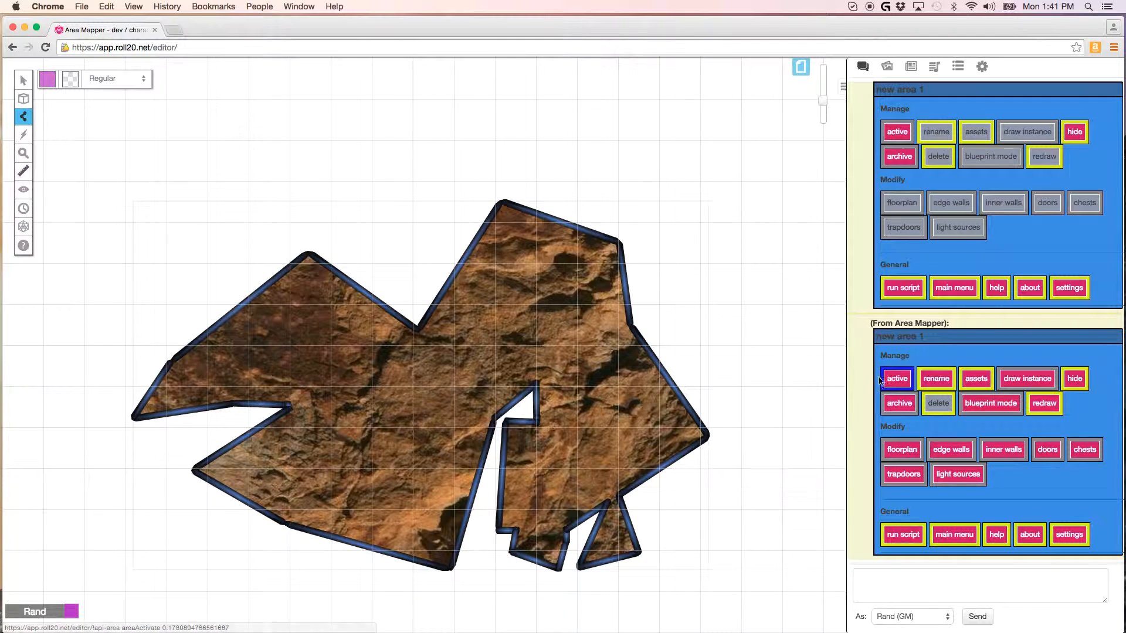
pyautogui.click(896, 380)
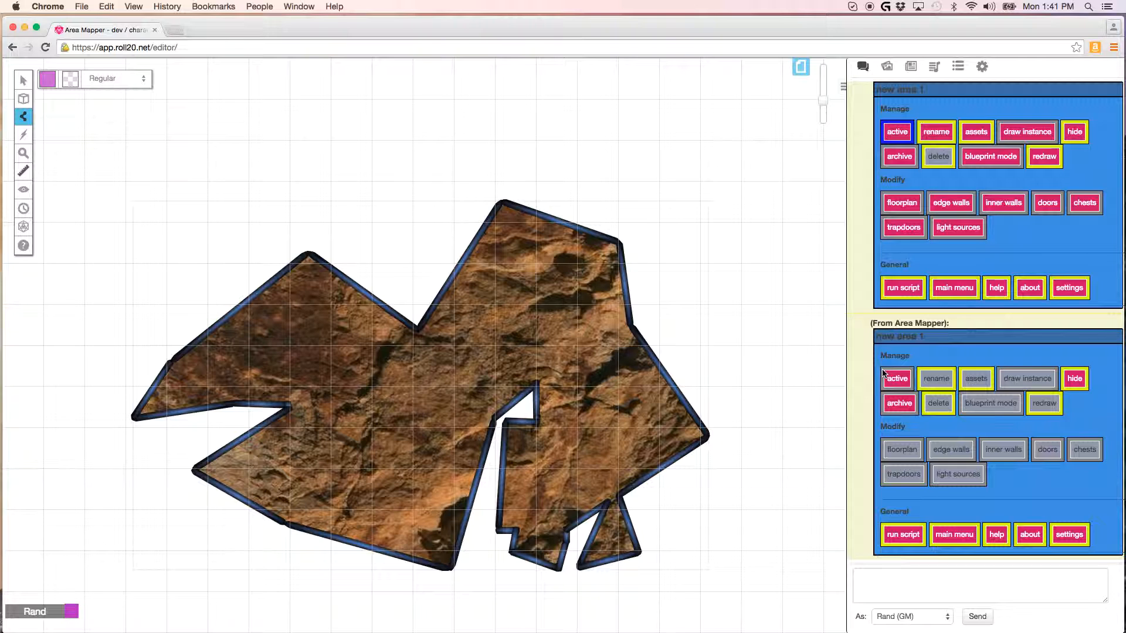
pyautogui.click(884, 379)
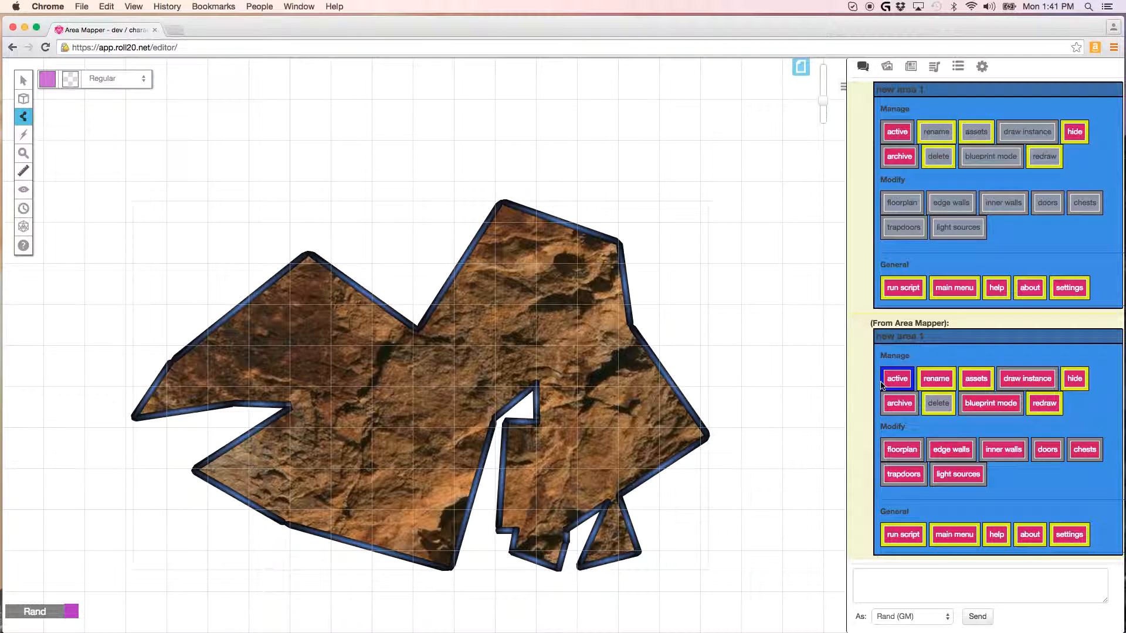
# Step: Put floorplan modification in add mode and draw a large polygon covering the notches in the area's lower-right part
pyautogui.click(902, 449)
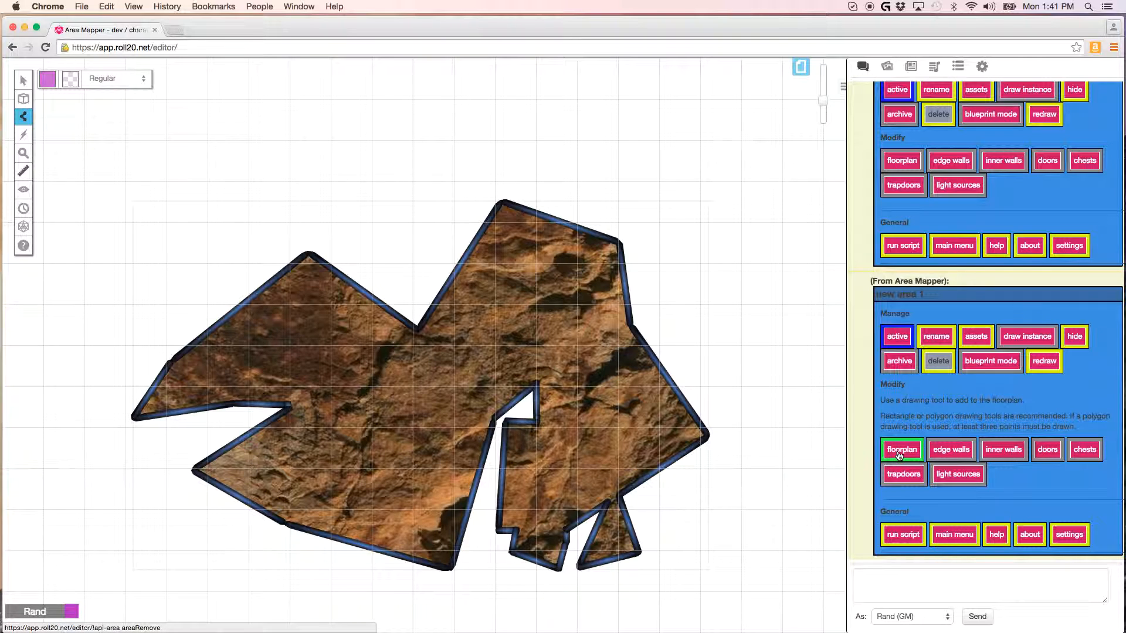
pyautogui.click(900, 455)
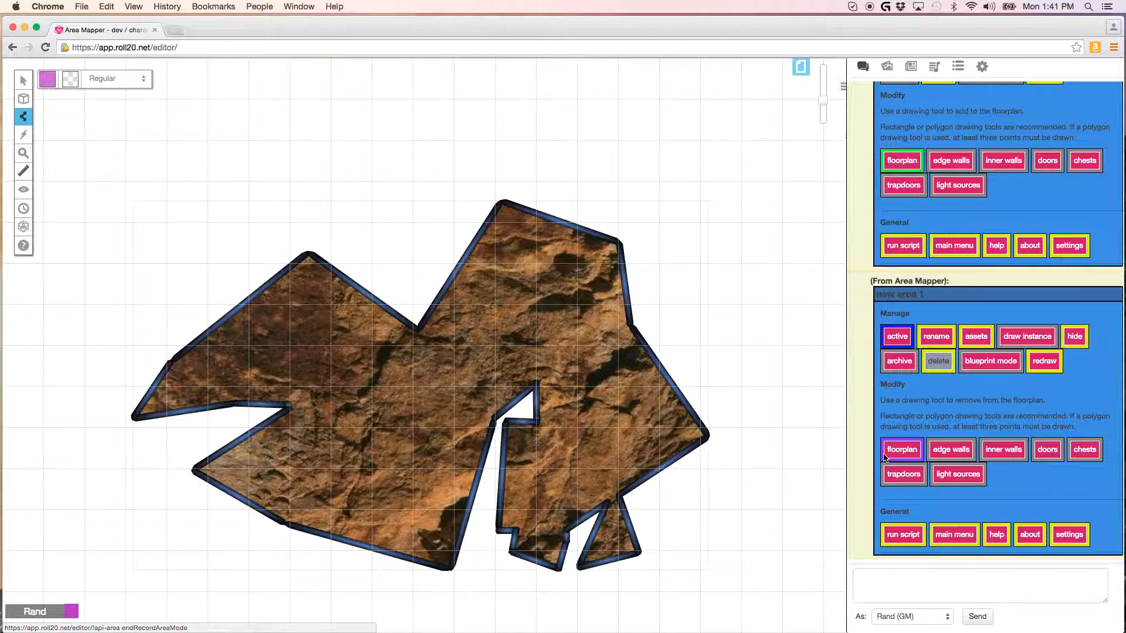
pyautogui.click(902, 452)
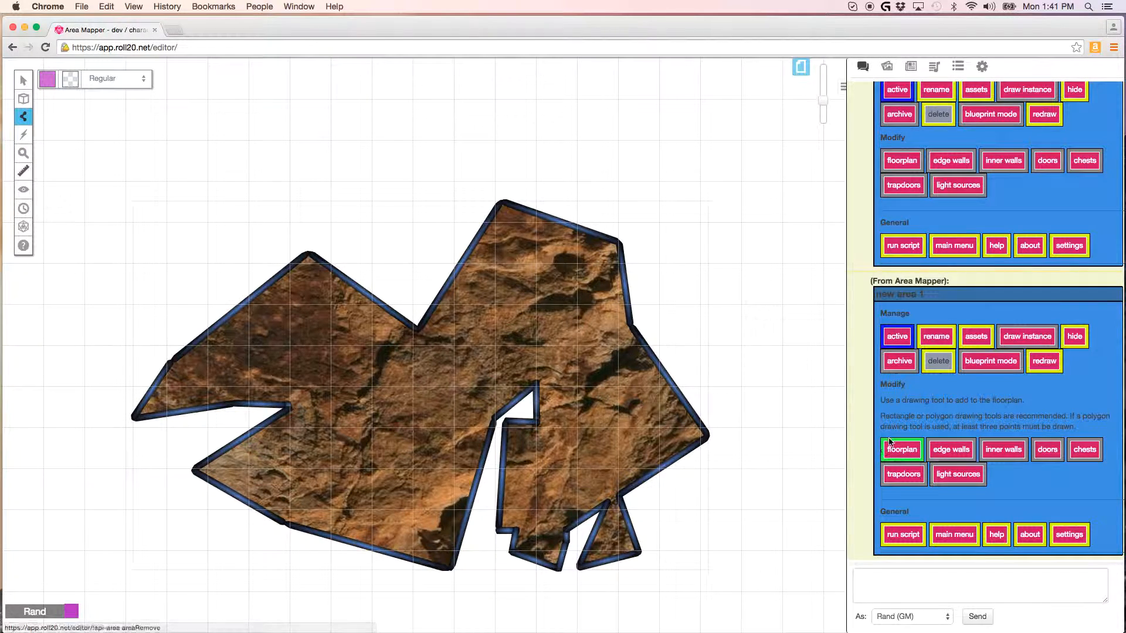
pyautogui.moveTo(880, 387); pyautogui.dragTo(1084, 426)
pyautogui.click(1085, 425)
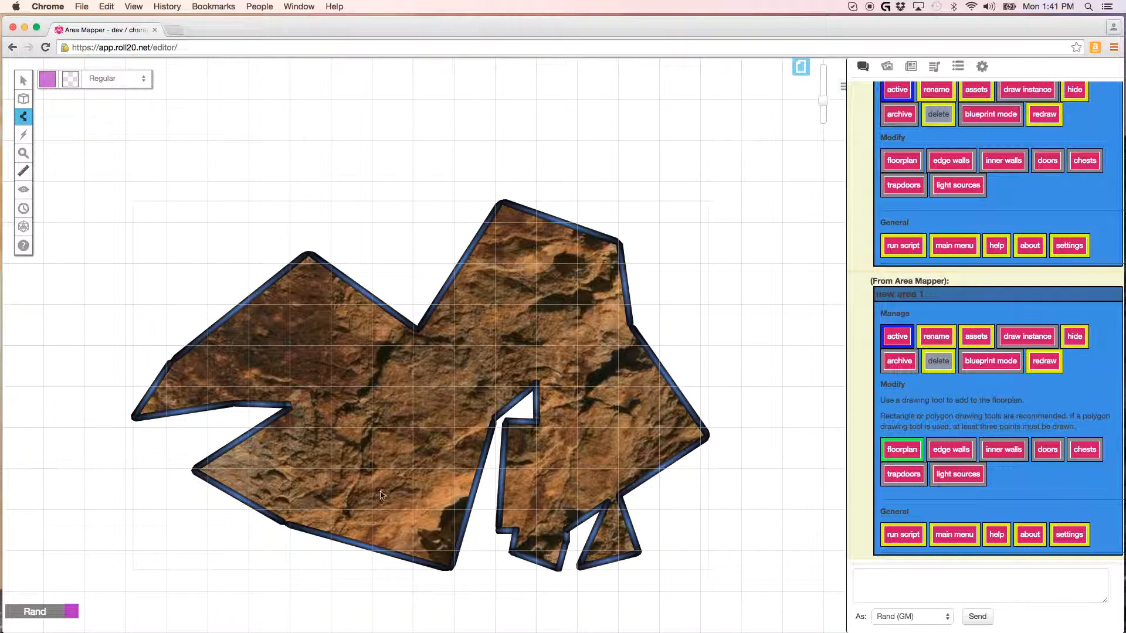
pyautogui.click(533, 591)
pyautogui.click(663, 620)
pyautogui.click(676, 528)
pyautogui.click(722, 455)
pyautogui.click(636, 435)
pyautogui.click(632, 326)
pyautogui.click(569, 287)
pyautogui.click(434, 415)
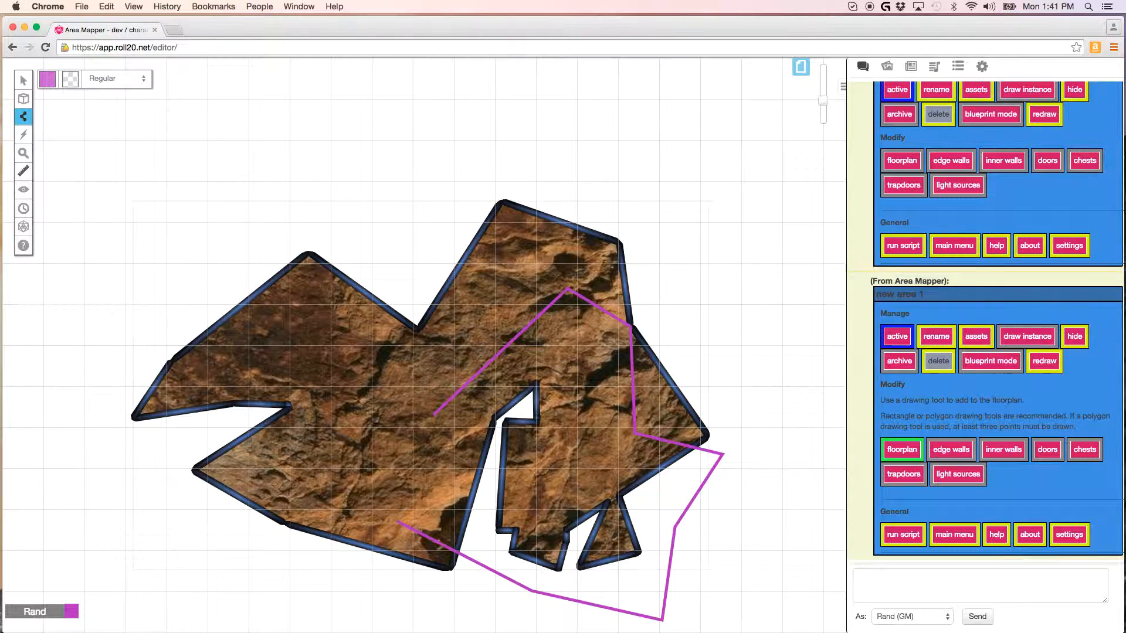
# Step: Add a jagged zigzag polygon to the floorplan so that spikes extend past its lower-left edge
pyautogui.scroll(-3, 422, 346)
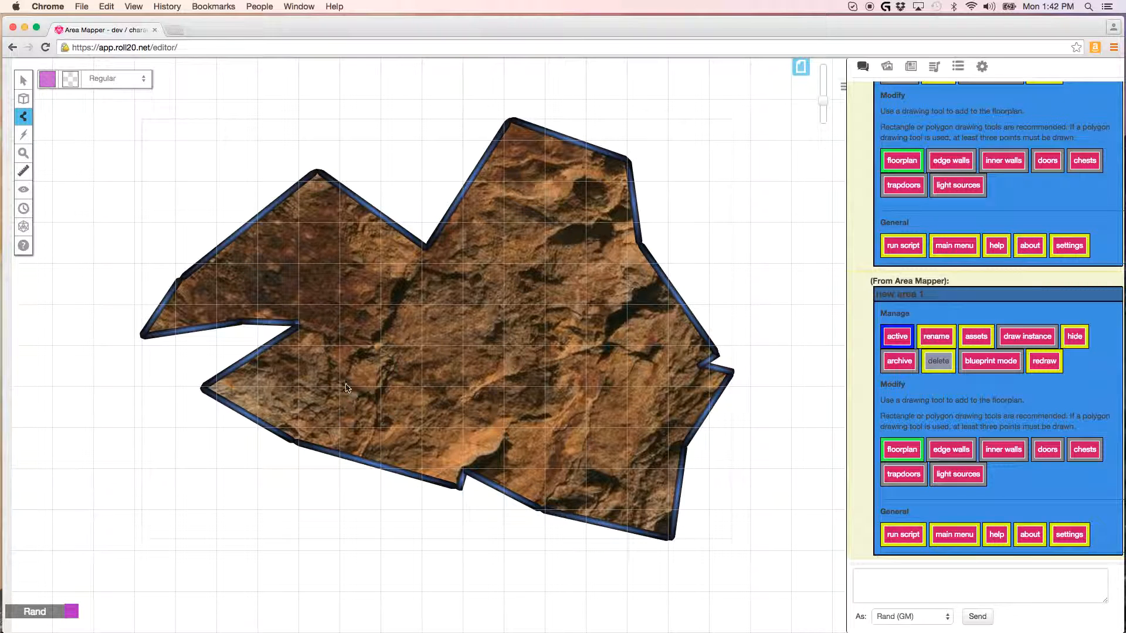
pyautogui.click(331, 353)
pyautogui.click(258, 467)
pyautogui.click(348, 425)
pyautogui.click(313, 516)
pyautogui.click(398, 447)
pyautogui.click(403, 397)
pyautogui.click(387, 546)
pyautogui.click(337, 491)
pyautogui.click(421, 501)
pyautogui.click(427, 434)
pyautogui.click(402, 357)
pyautogui.rightClick(400, 353)
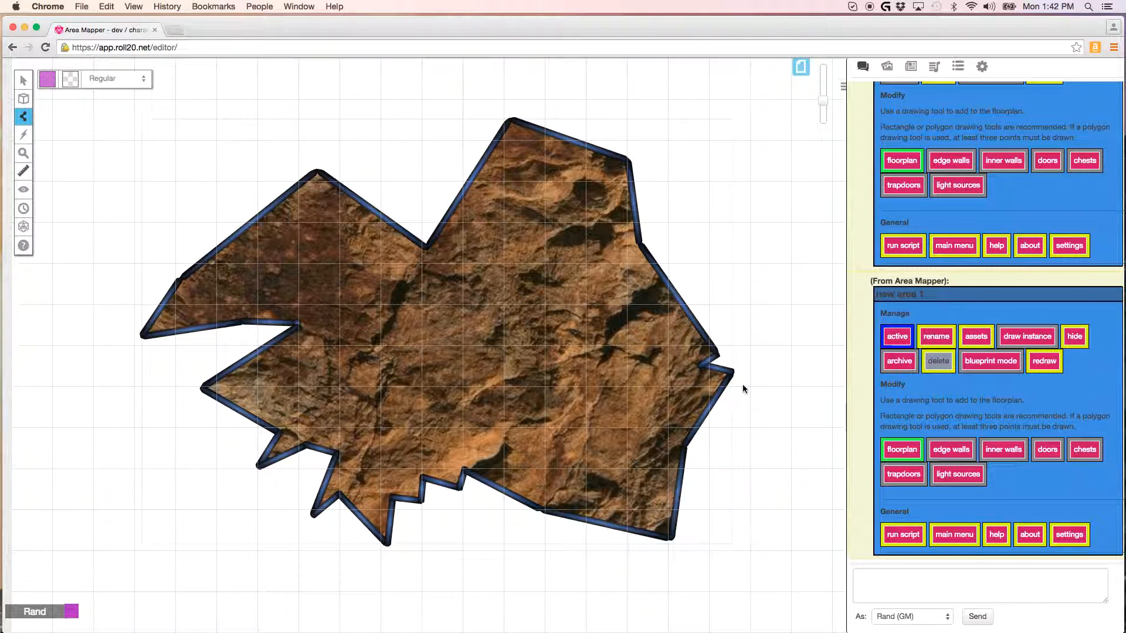
# Step: Remove an arch-shaped polygon from the middle of the floorplan's lower edge and end floorplan modification
pyautogui.click(903, 453)
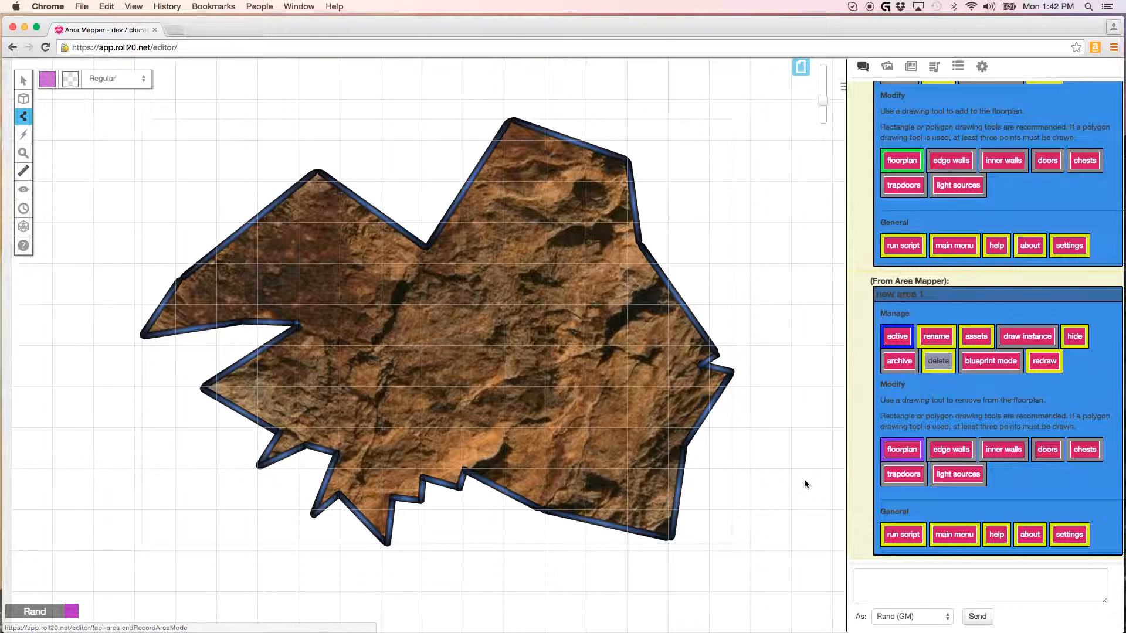
pyautogui.click(431, 547)
pyautogui.click(440, 421)
pyautogui.click(492, 382)
pyautogui.click(566, 374)
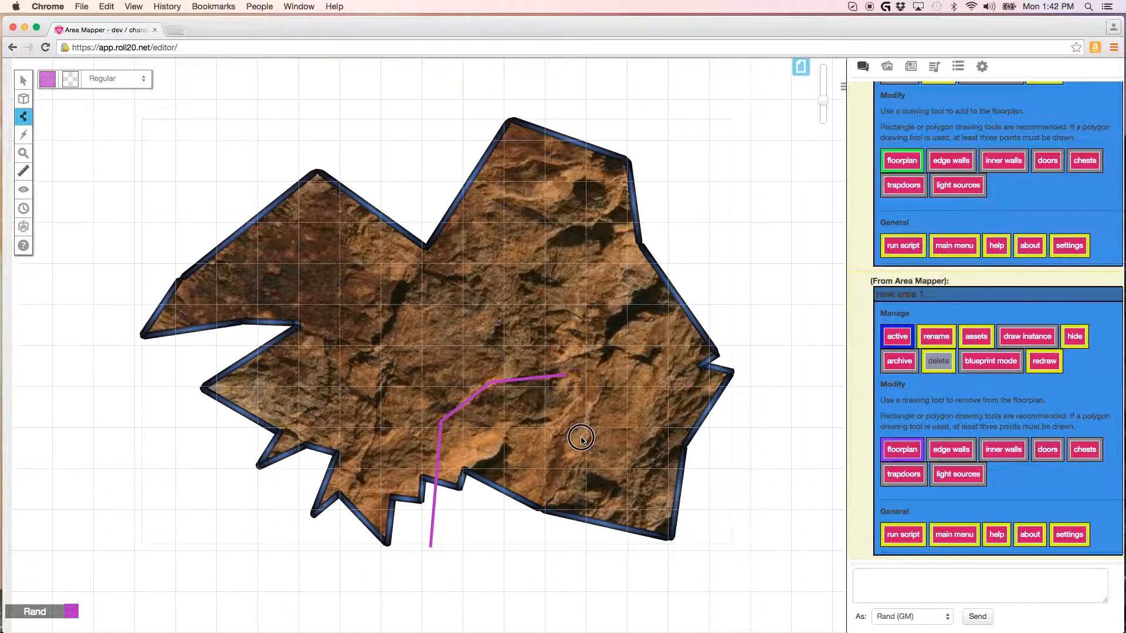
pyautogui.click(603, 551)
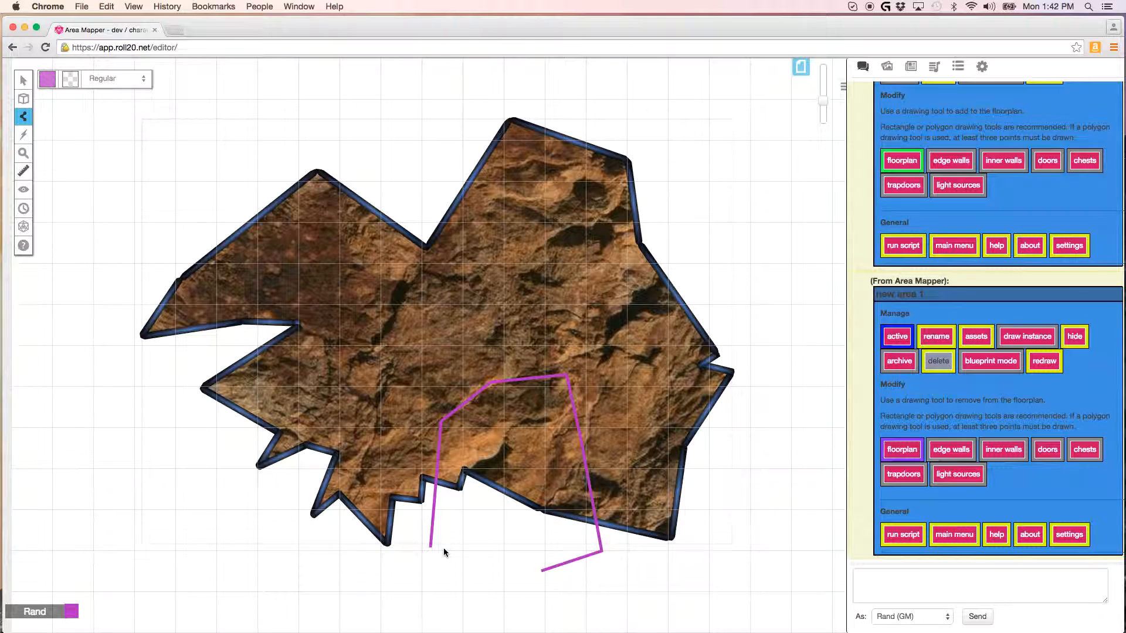
pyautogui.doubleClick(542, 570)
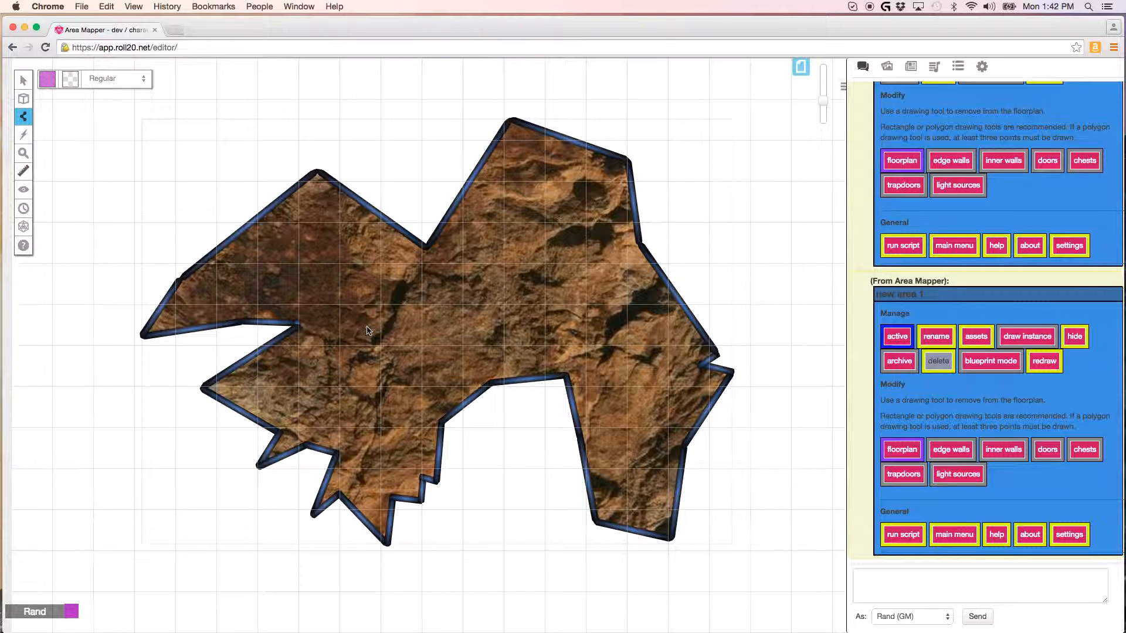
pyautogui.moveTo(369, 331)
pyautogui.mouseDown()
pyautogui.moveTo(333, 361)
pyautogui.moveTo(387, 386)
pyautogui.moveTo(379, 323)
pyautogui.mouseUp()
pyautogui.moveTo(508, 468)
pyautogui.mouseDown()
pyautogui.moveTo(478, 490)
pyautogui.moveTo(552, 547)
pyautogui.moveTo(530, 486)
pyautogui.mouseUp()
pyautogui.click(903, 455)
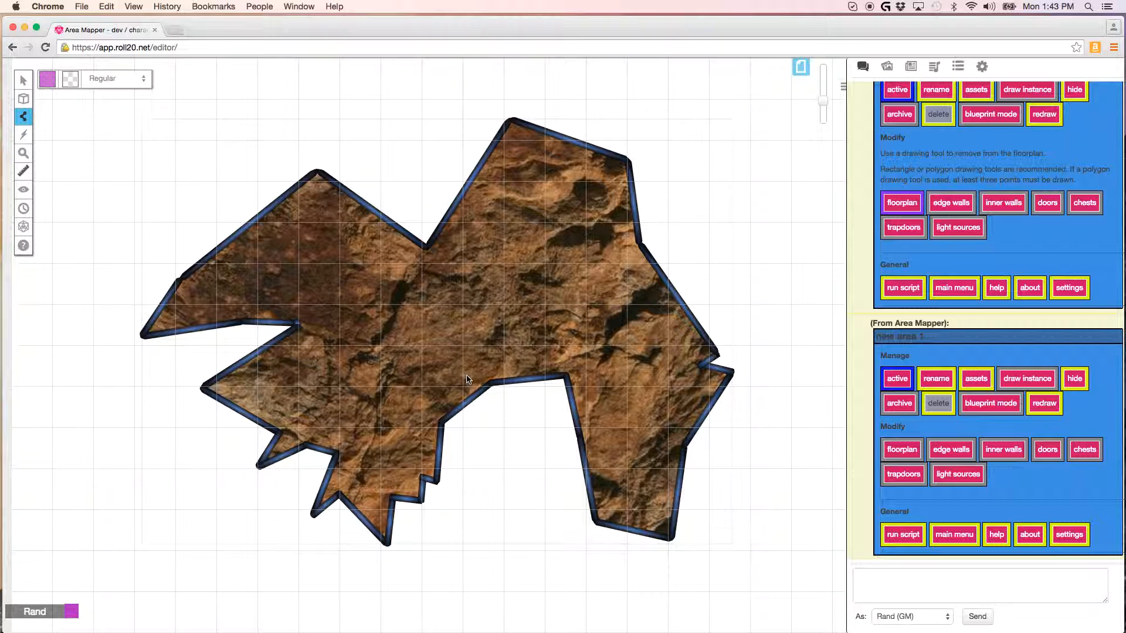
# Step: Put edge wall modification in remove mode and remove the walls around the top of the arch-shaped notch
pyautogui.scroll(2, 377, 340)
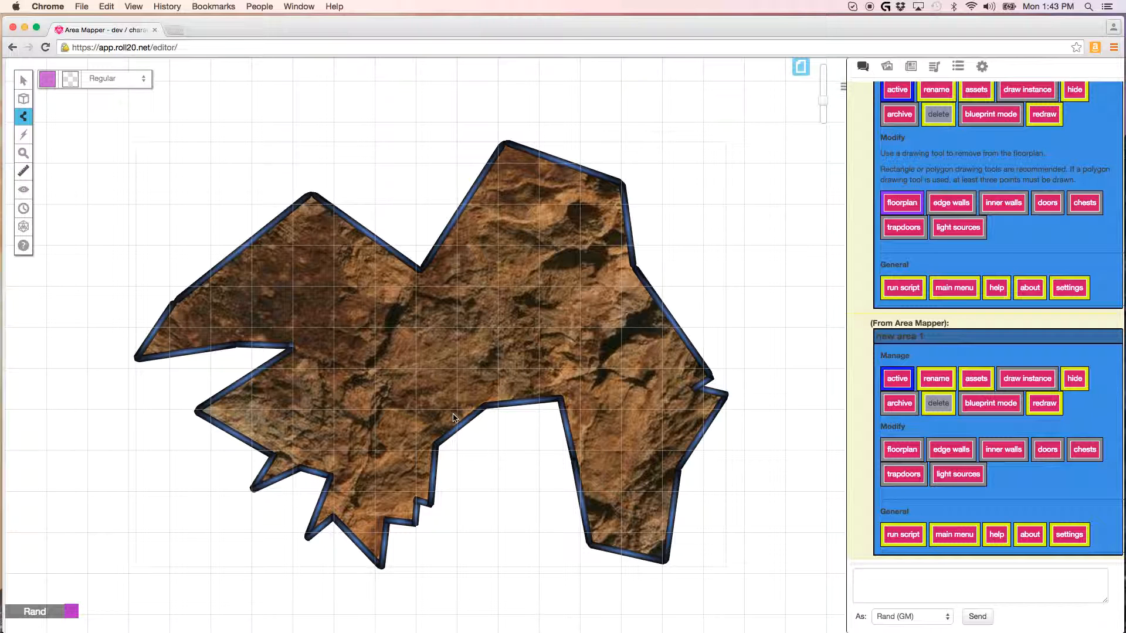
pyautogui.click(951, 450)
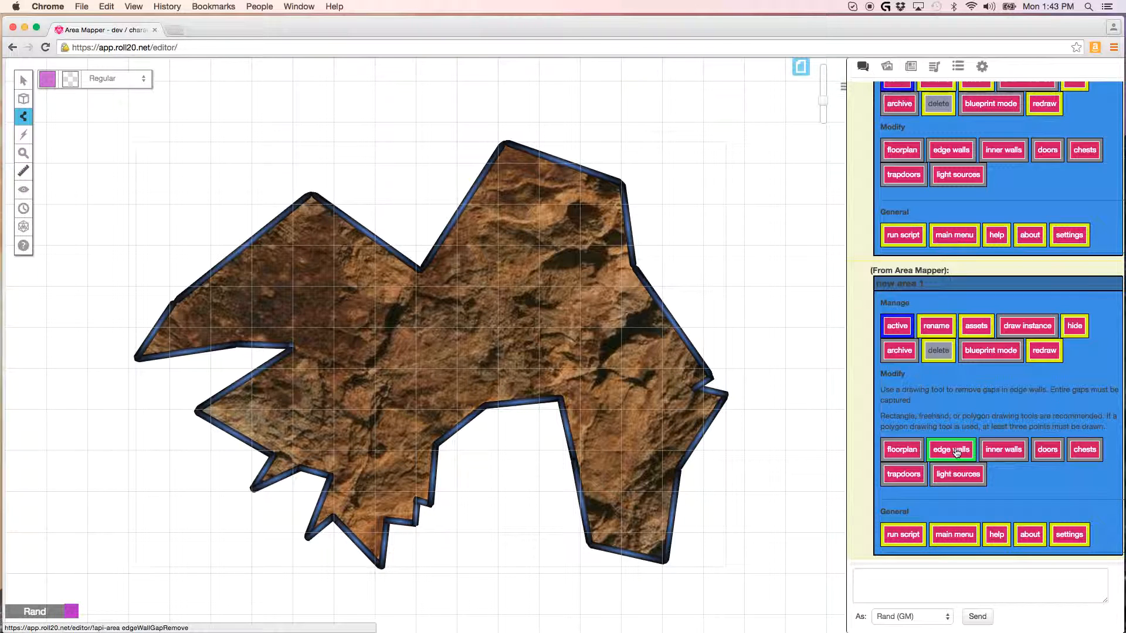
pyautogui.click(951, 449)
pyautogui.click(432, 371)
pyautogui.click(471, 463)
pyautogui.click(537, 473)
pyautogui.click(594, 410)
pyautogui.click(592, 338)
pyautogui.click(498, 311)
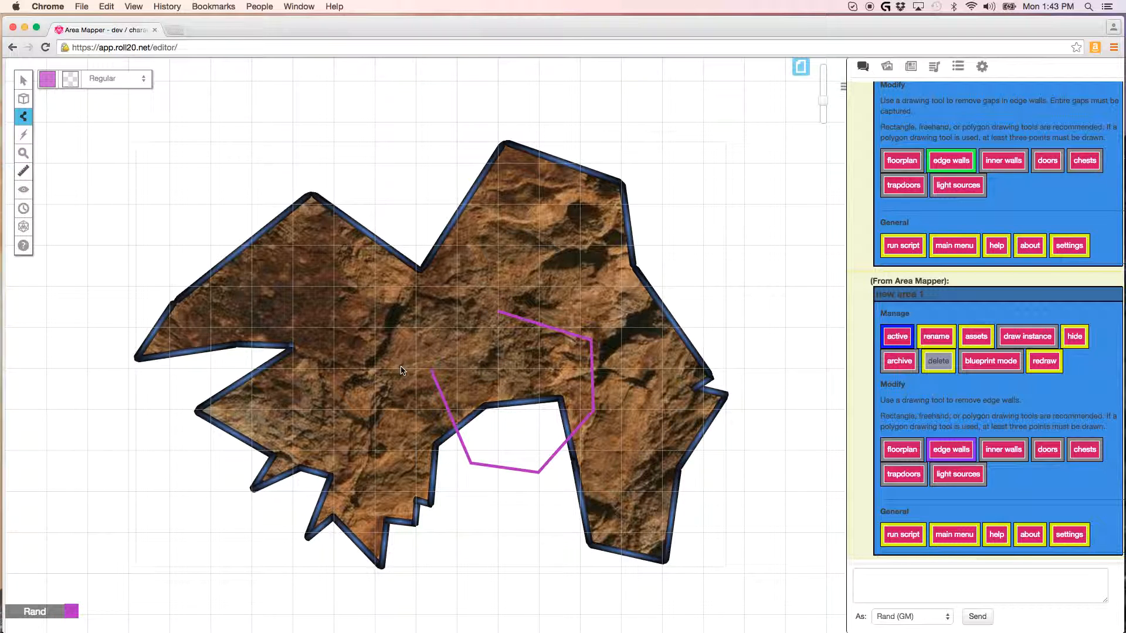
# Step: Remove the edge walls along the valley between the floorplan's two upper peaks
pyautogui.click(503, 217)
pyautogui.click(375, 104)
pyautogui.click(316, 270)
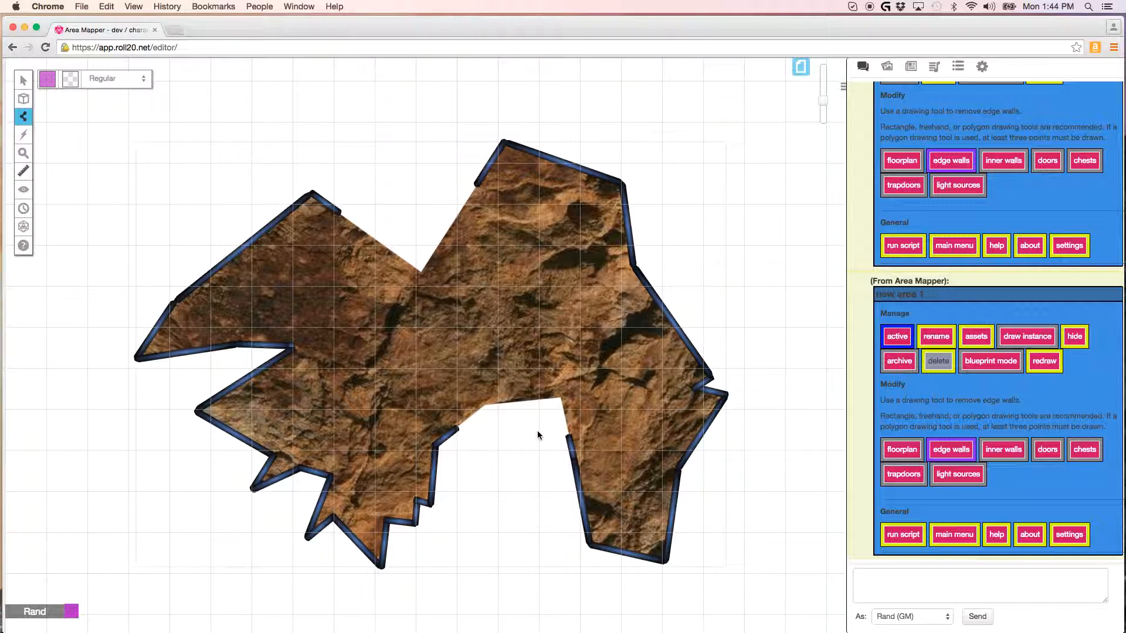
# Step: Remove a section of the sloping edge wall on the area's upper-right side and end edge wall removal
pyautogui.click(947, 453)
pyautogui.click(670, 252)
pyautogui.click(639, 290)
pyautogui.click(650, 343)
pyautogui.doubleClick(738, 320)
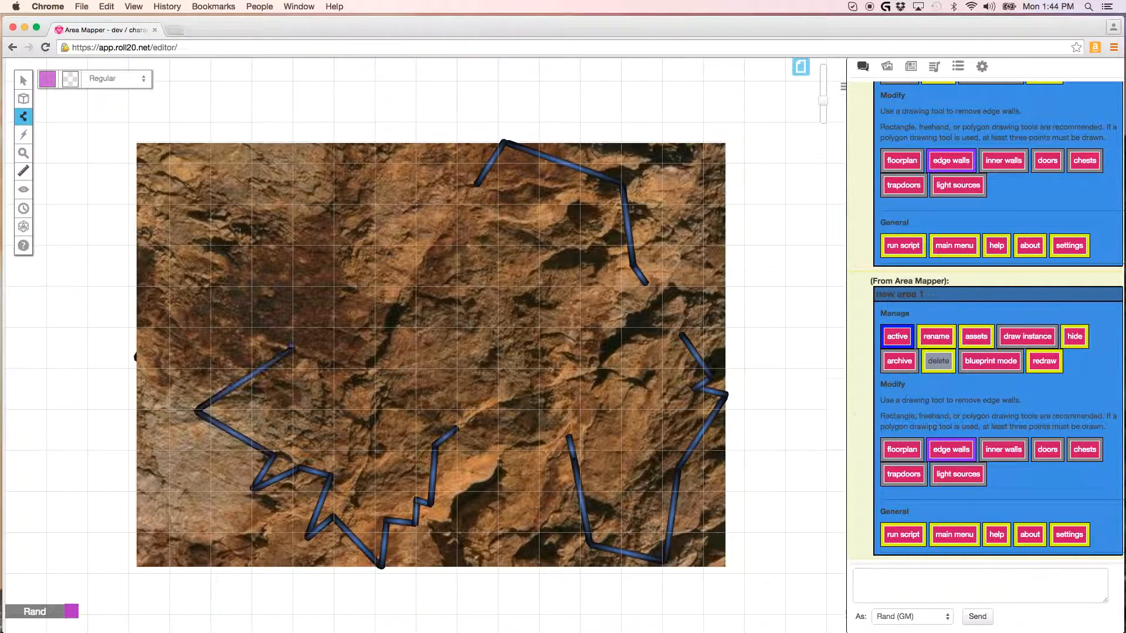
pyautogui.click(943, 455)
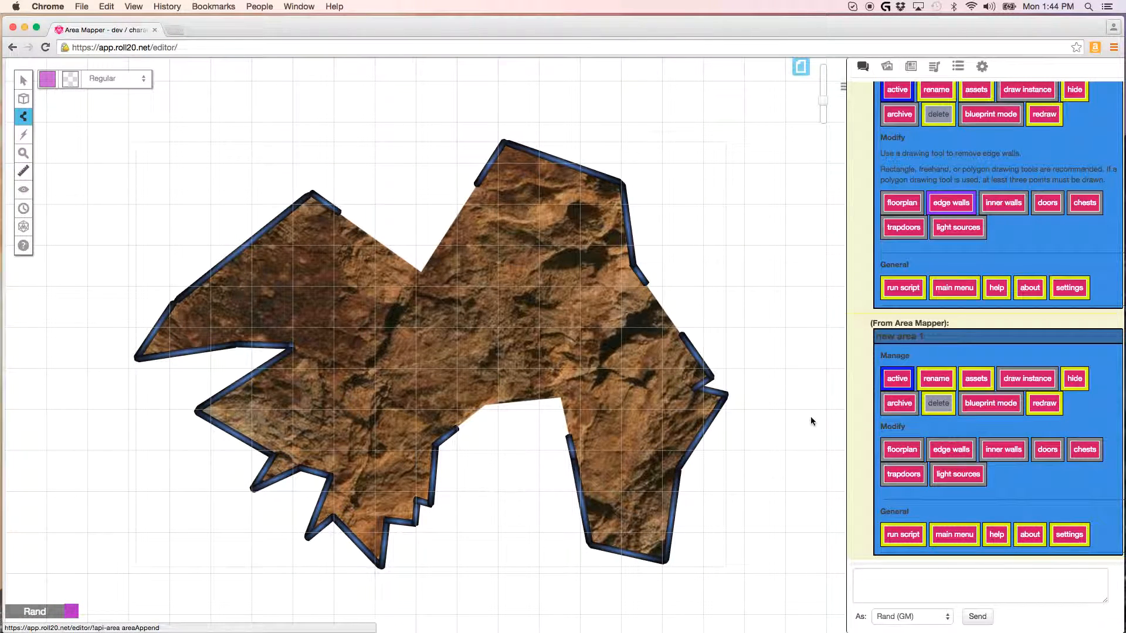
# Step: Put edge wall modification in gap removal mode and close the gap in the upper-right edge wall
pyautogui.click(949, 451)
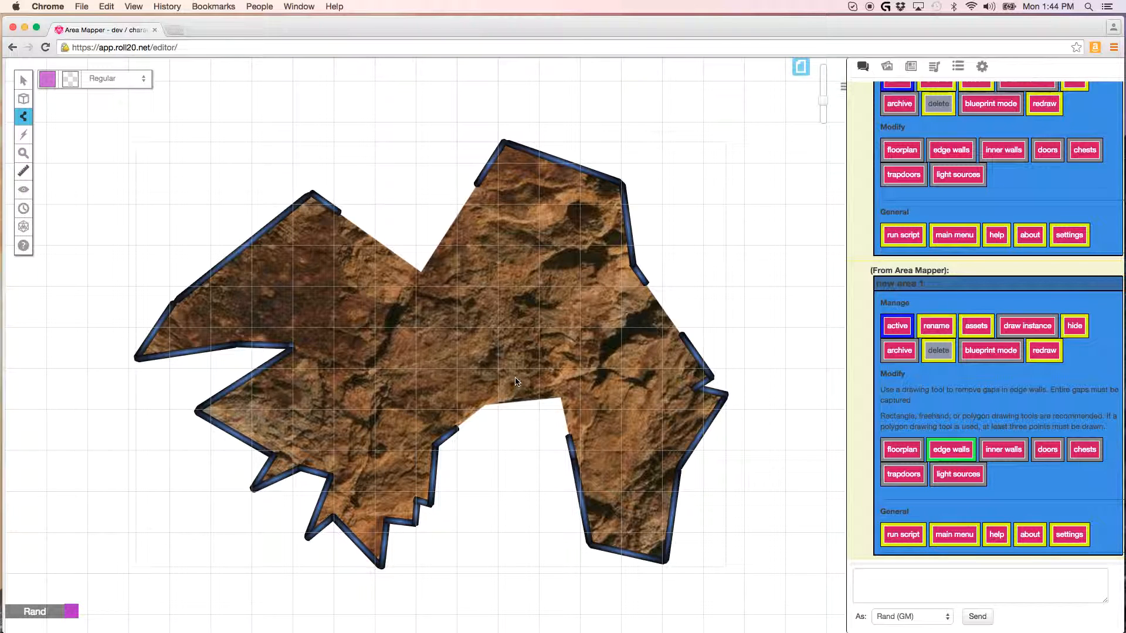
pyautogui.moveTo(655, 254)
pyautogui.mouseDown()
pyautogui.moveTo(613, 305)
pyautogui.moveTo(667, 359)
pyautogui.moveTo(712, 346)
pyautogui.moveTo(689, 281)
pyautogui.mouseUp()
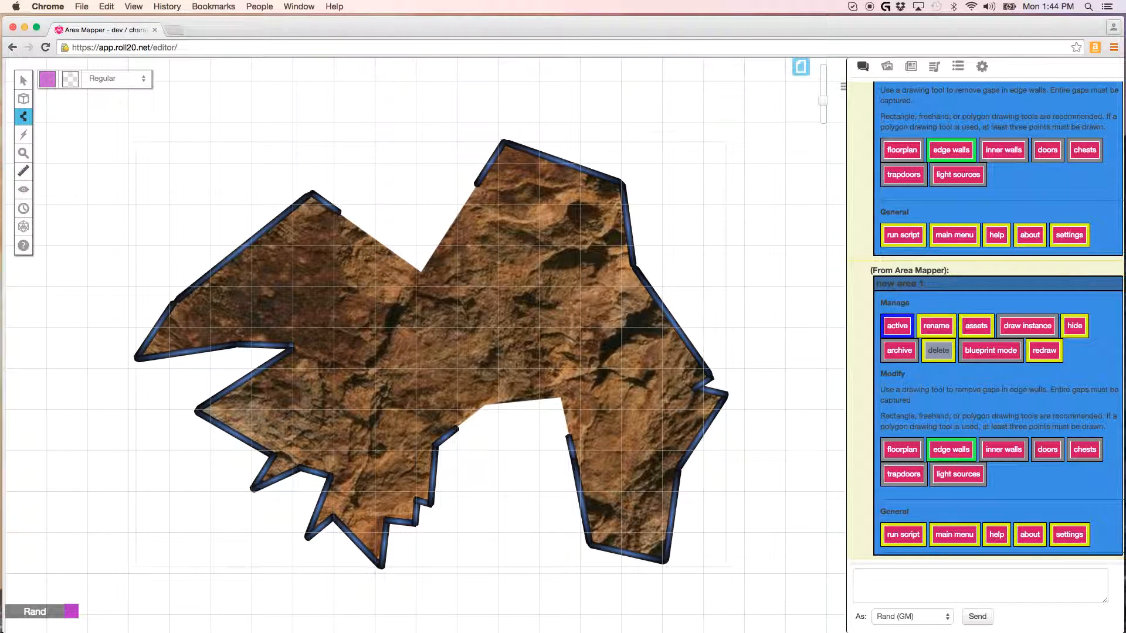
# Step: Add a four-segment inner wall running from the area's lower-left interior to its center
pyautogui.click(1001, 454)
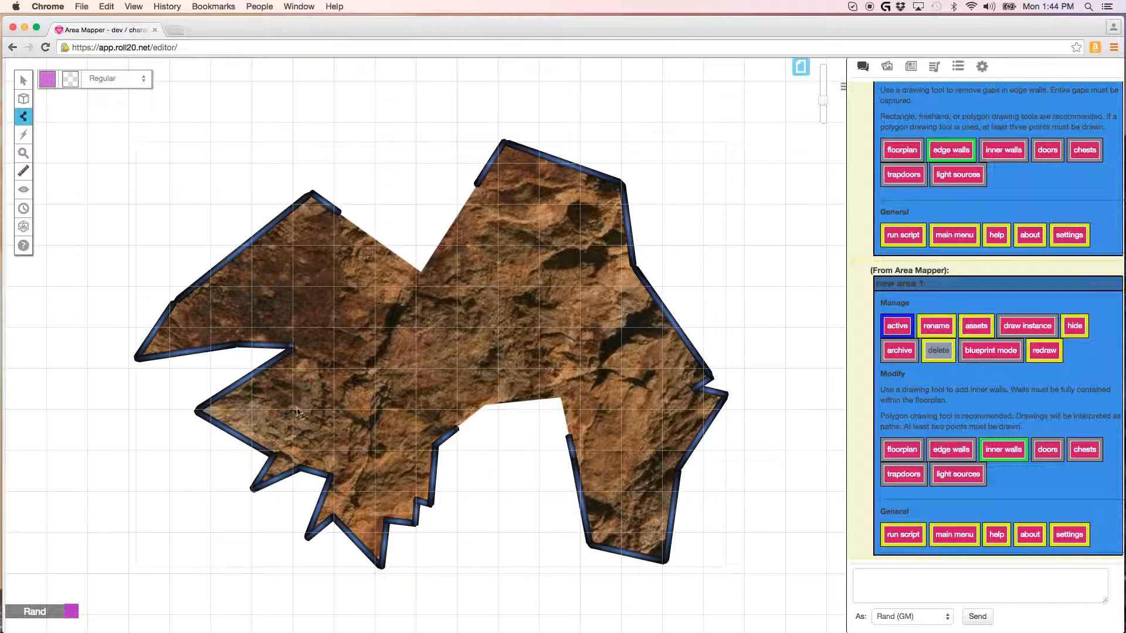
pyautogui.moveTo(338, 425)
pyautogui.mouseDown()
pyautogui.moveTo(361, 366)
pyautogui.moveTo(456, 387)
pyautogui.moveTo(456, 330)
pyautogui.mouseUp()
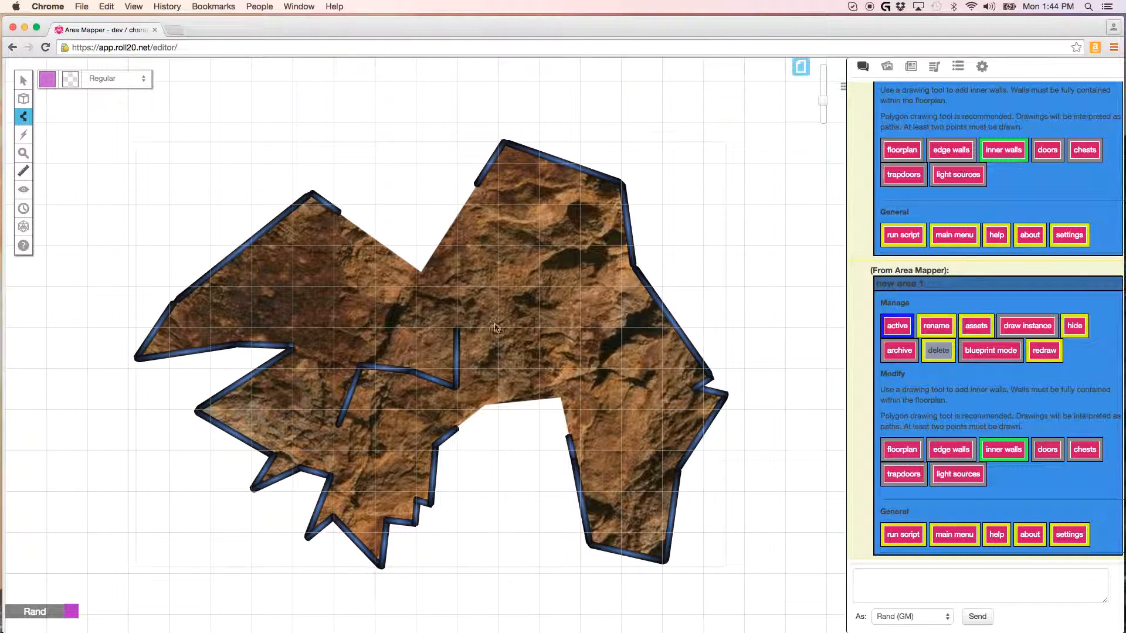
# Step: Add a three-segment bent inner wall to the right of the area's center and put inner wall modification in removal mode
pyautogui.moveTo(505, 317)
pyautogui.mouseDown()
pyautogui.moveTo(543, 282)
pyautogui.moveTo(596, 382)
pyautogui.mouseUp()
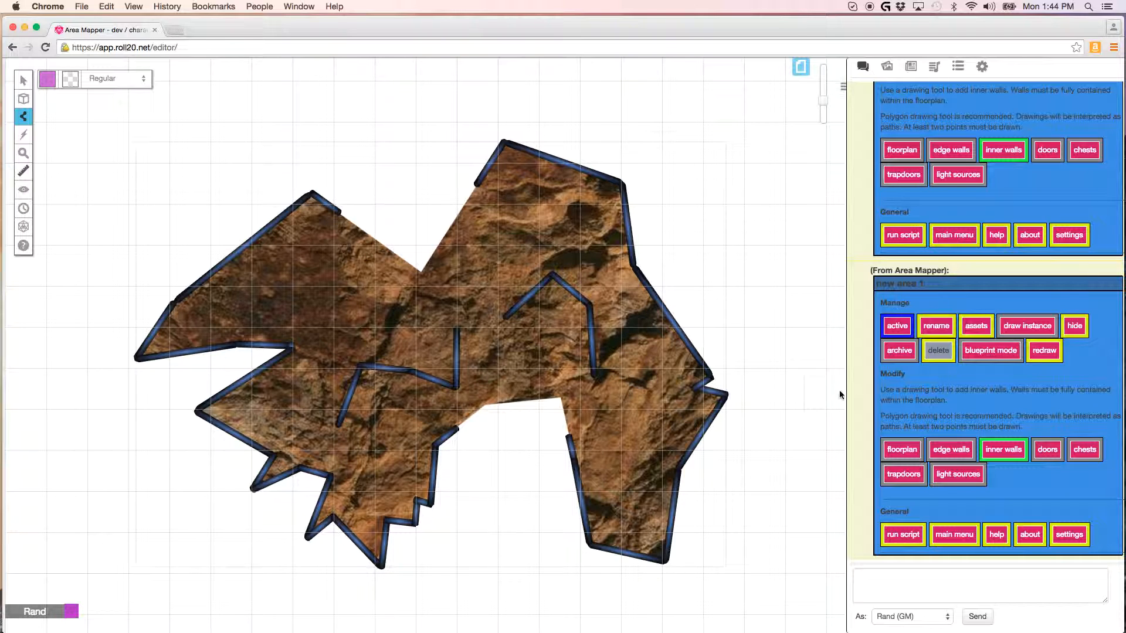
pyautogui.click(1005, 451)
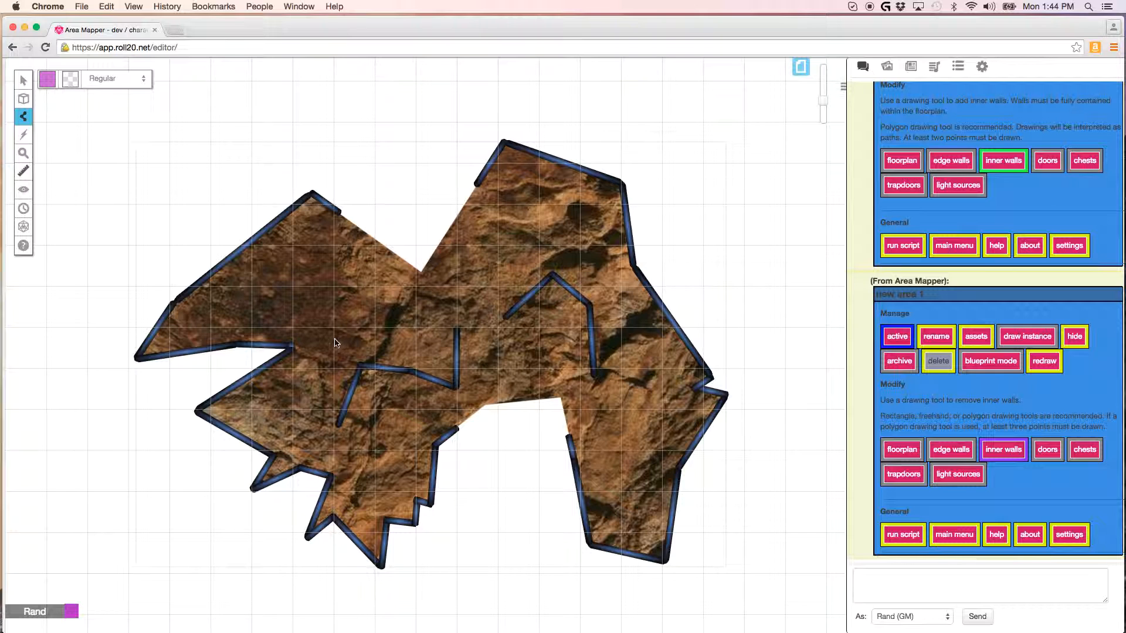
# Step: Remove the upper middle stretch of the lower-left inner wall and part of its vertical segment with a polygon around them
pyautogui.click(344, 321)
pyautogui.click(355, 392)
pyautogui.click(394, 401)
pyautogui.click(421, 388)
pyautogui.click(432, 353)
pyautogui.click(508, 357)
pyautogui.click(501, 336)
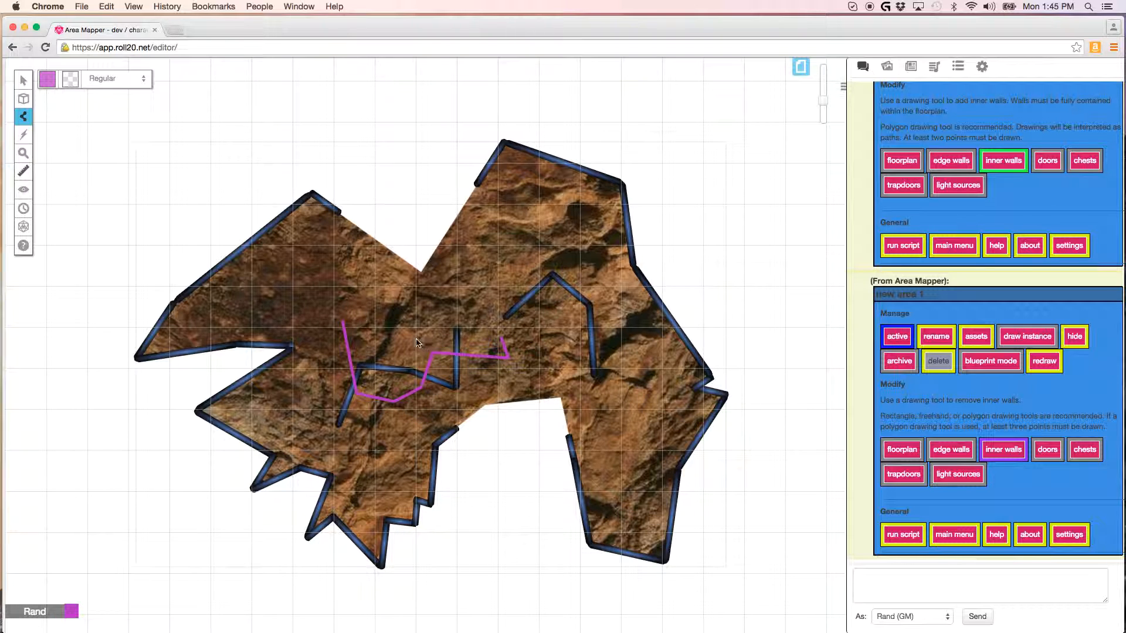
pyautogui.click(346, 306)
pyautogui.rightClick(347, 308)
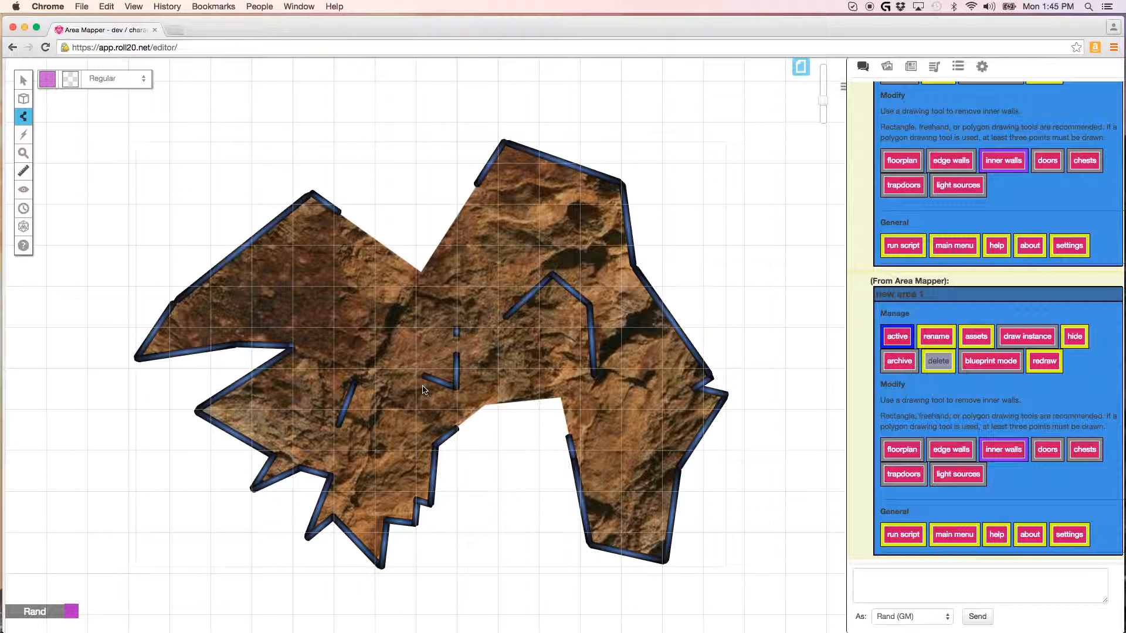
# Step: Add a door connecting the right inner wall's vertical segment to the area's right edge wall
pyautogui.click(1047, 456)
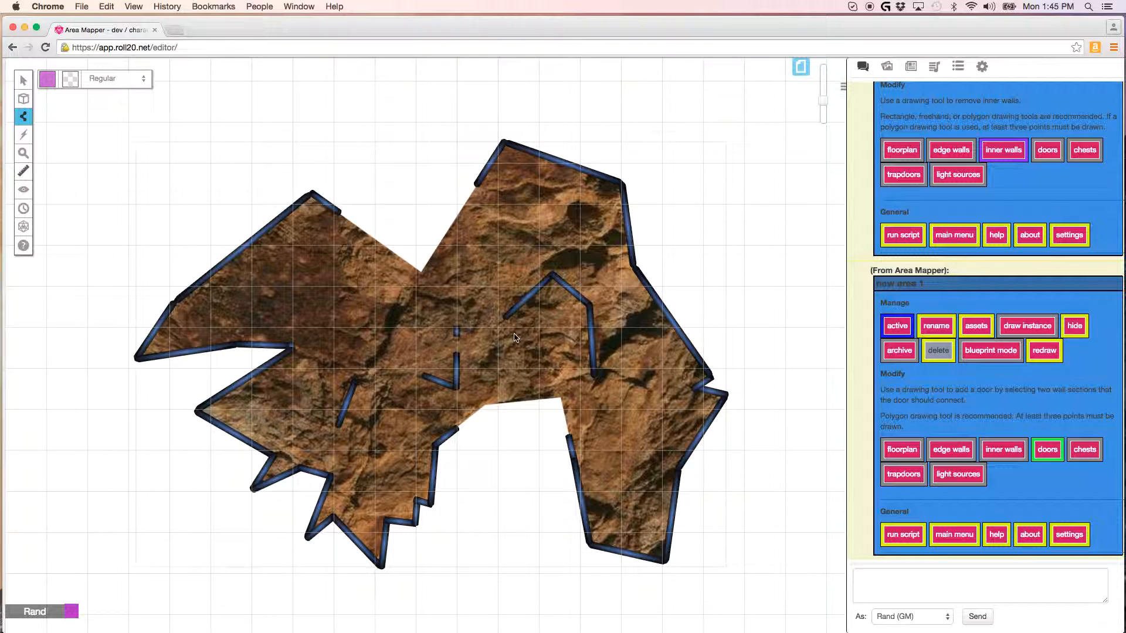
pyautogui.click(557, 345)
pyautogui.click(685, 284)
pyautogui.click(690, 304)
pyautogui.click(570, 364)
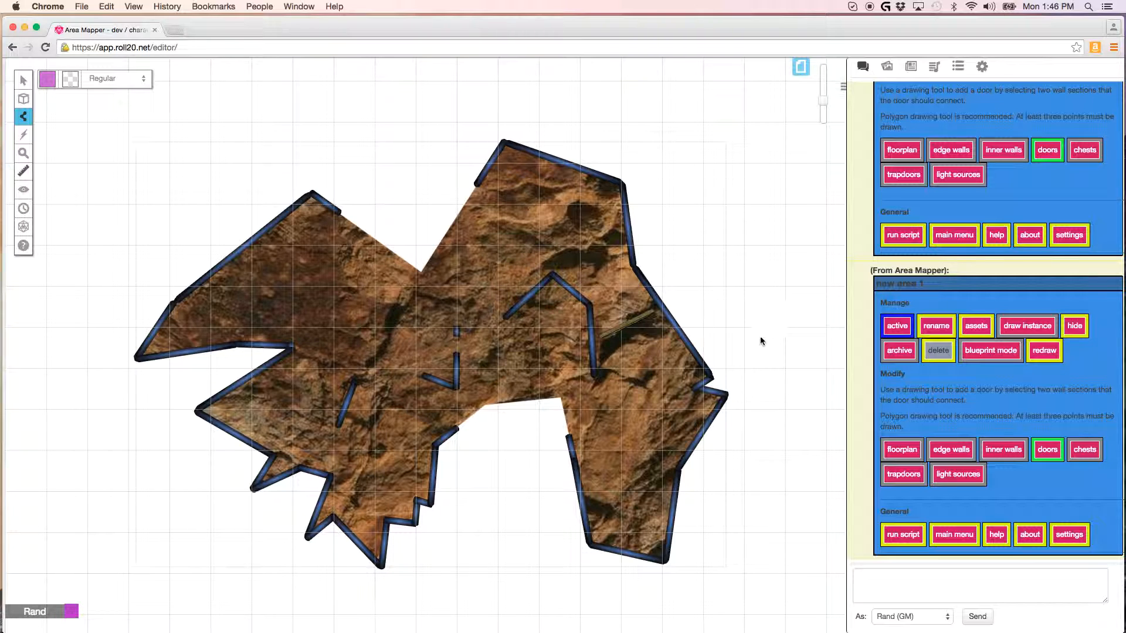
# Step: Add a straight, nearly horizontal inner wall across the area's left part, ending near the center
pyautogui.click(1008, 450)
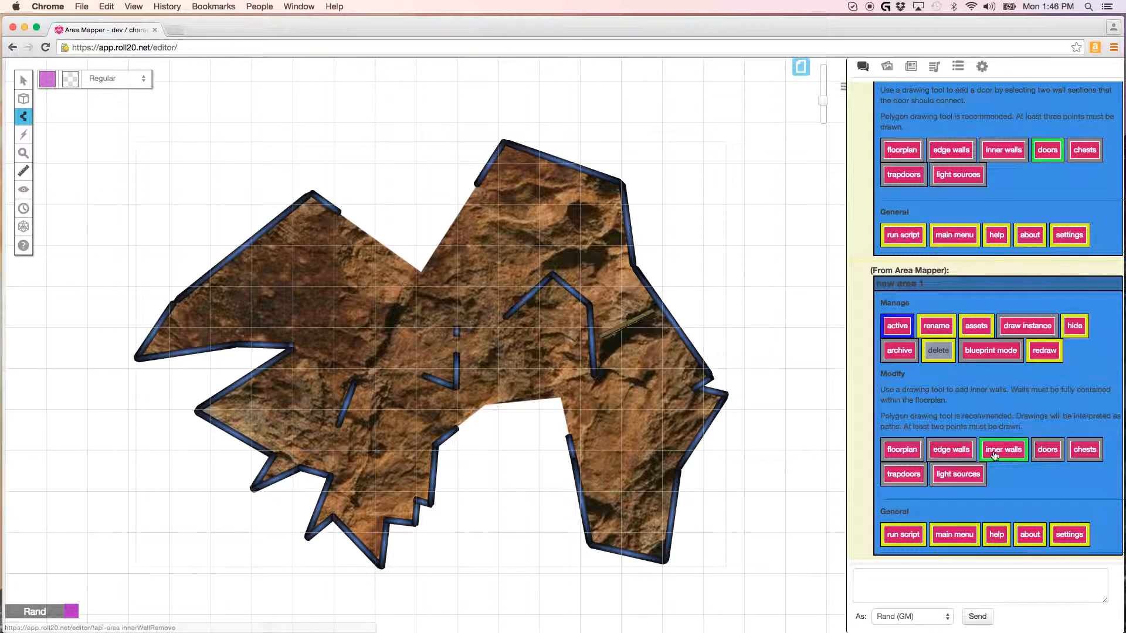
pyautogui.click(283, 305)
pyautogui.doubleClick(447, 312)
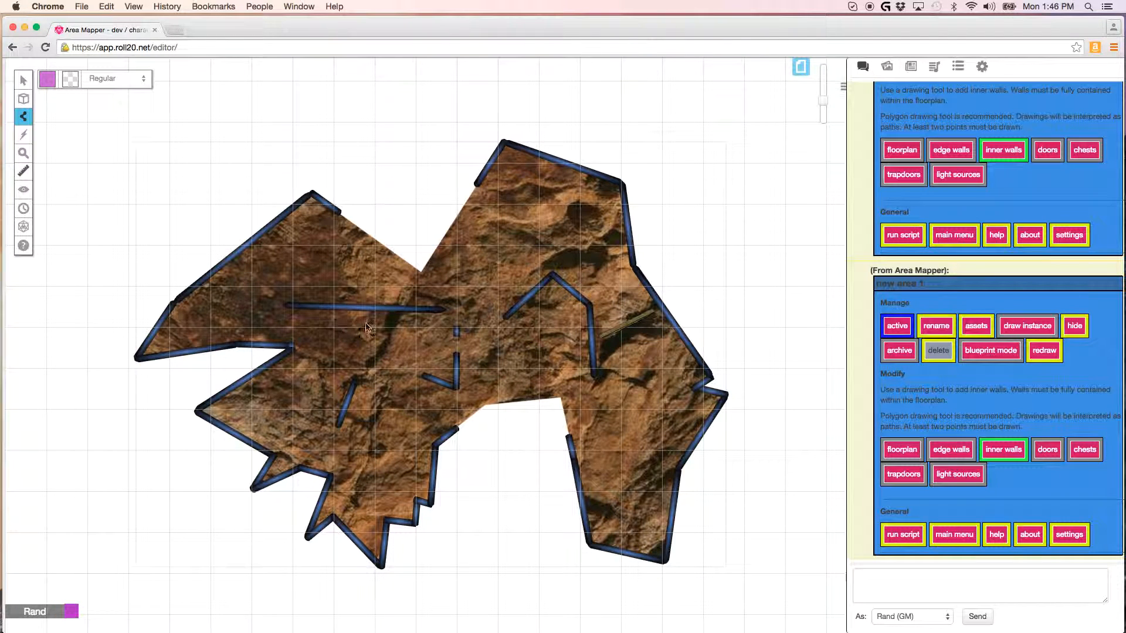
# Step: Remove the middle section of the horizontal inner wall in the area's left part
pyautogui.click(1006, 451)
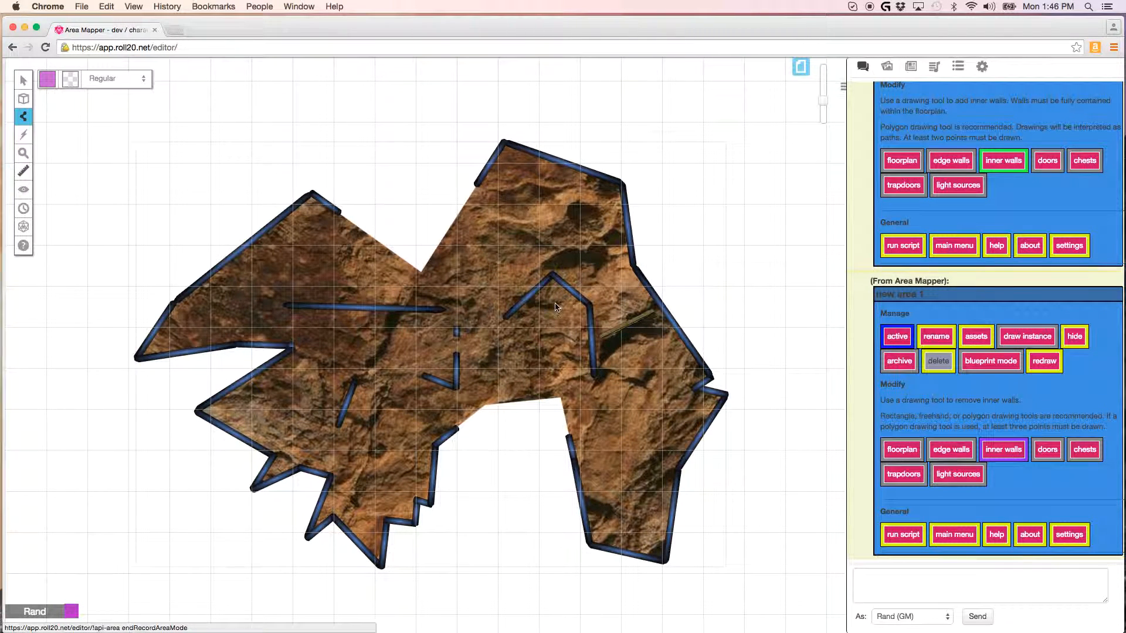
pyautogui.click(331, 280)
pyautogui.click(323, 341)
pyautogui.click(389, 339)
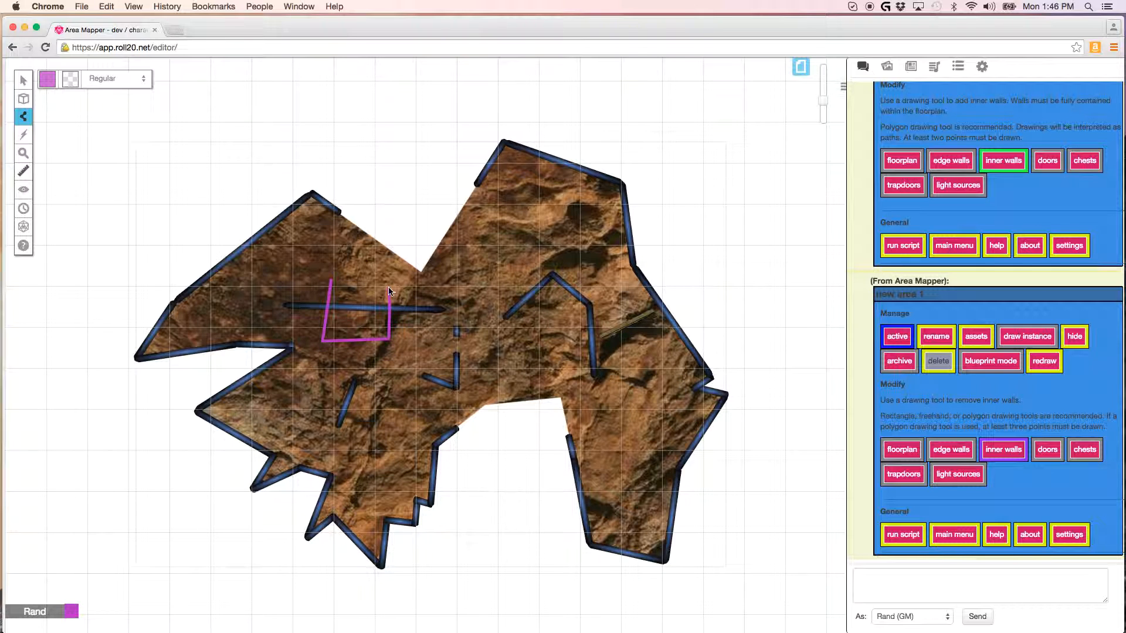
pyautogui.doubleClick(390, 287)
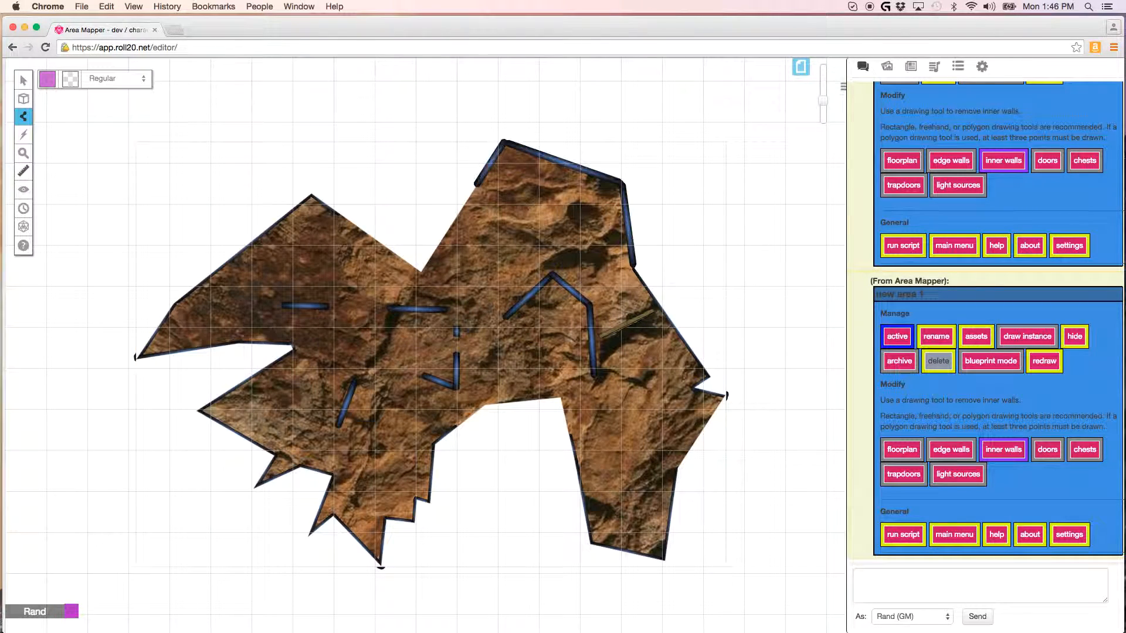
# Step: Add a door across the gap between the two halves of the left horizontal inner wall
pyautogui.click(1048, 450)
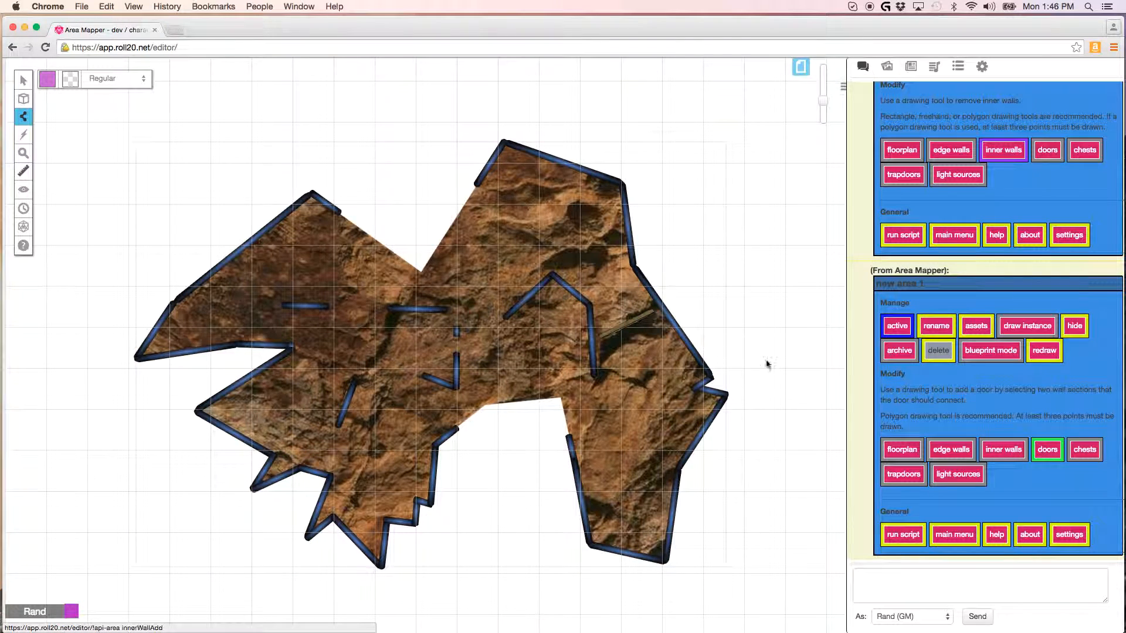
pyautogui.click(307, 271)
pyautogui.click(307, 332)
pyautogui.click(416, 340)
pyautogui.click(417, 288)
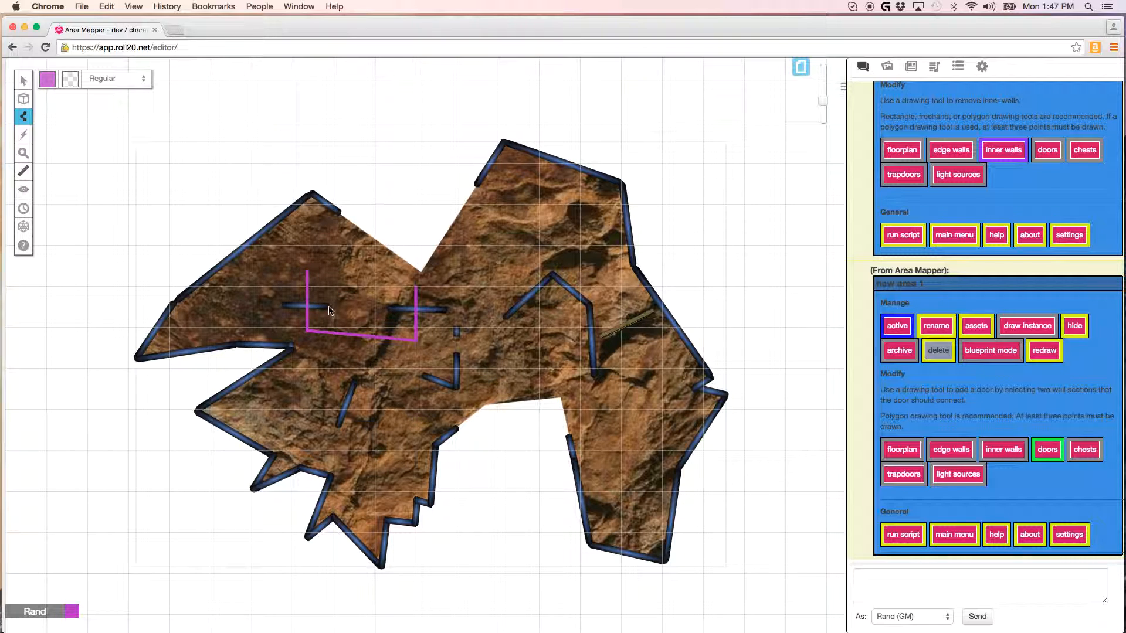
pyautogui.doubleClick(390, 311)
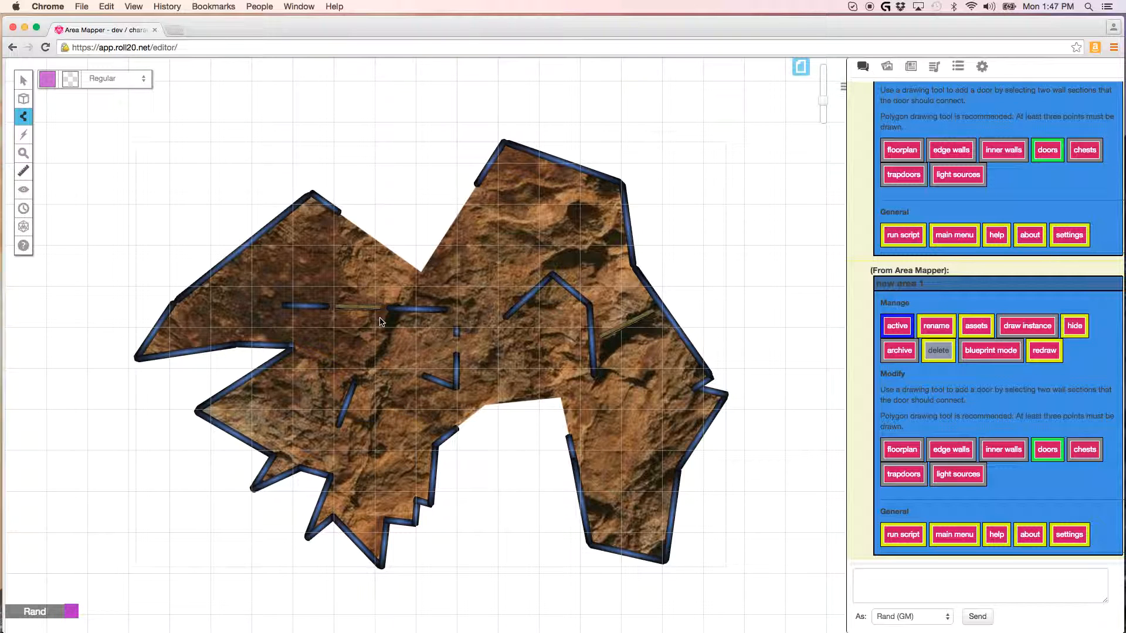
# Step: Examine the area in blueprint mode on the Dynamic Lighting and Objects & Tokens layers, and turn blueprint mode off again
pyautogui.click(986, 352)
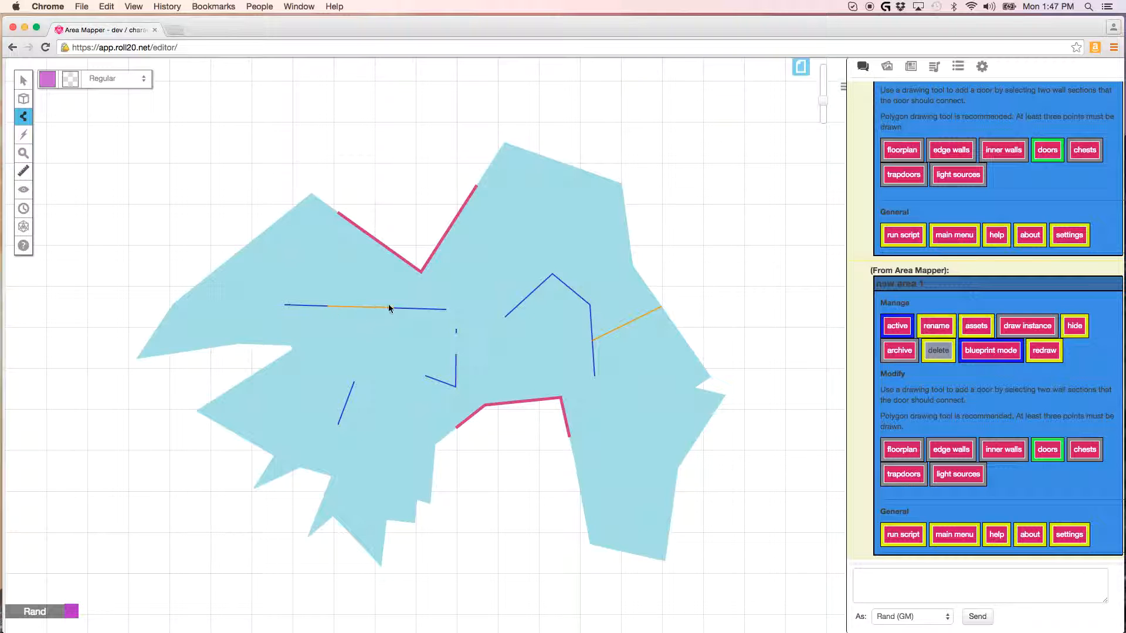
pyautogui.moveTo(23, 99)
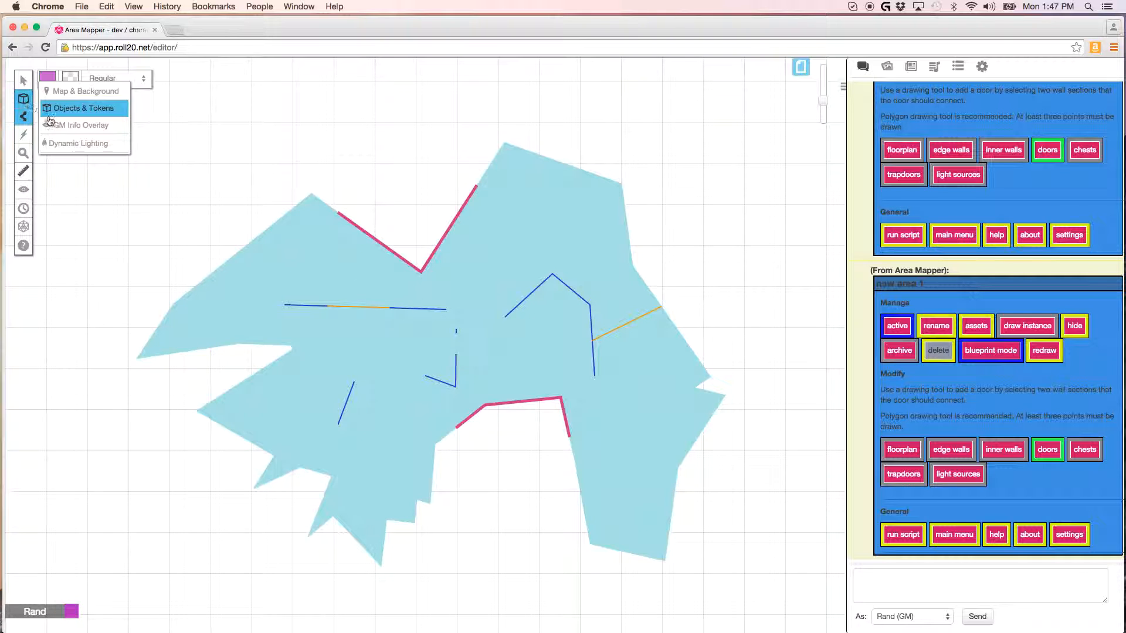
pyautogui.click(63, 144)
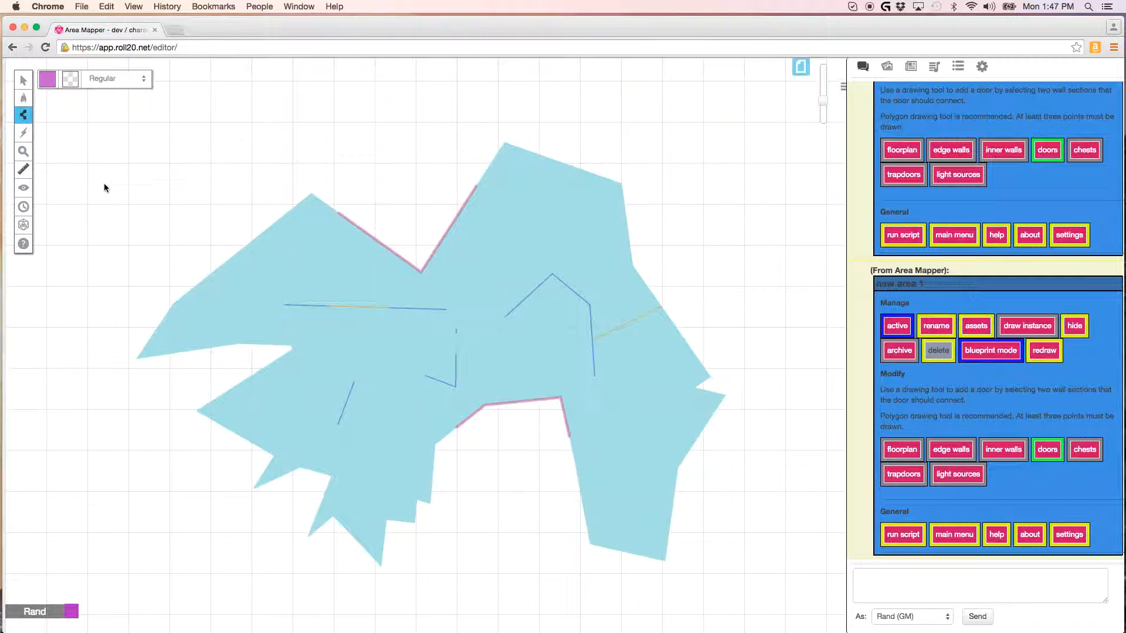
pyautogui.moveTo(27, 119)
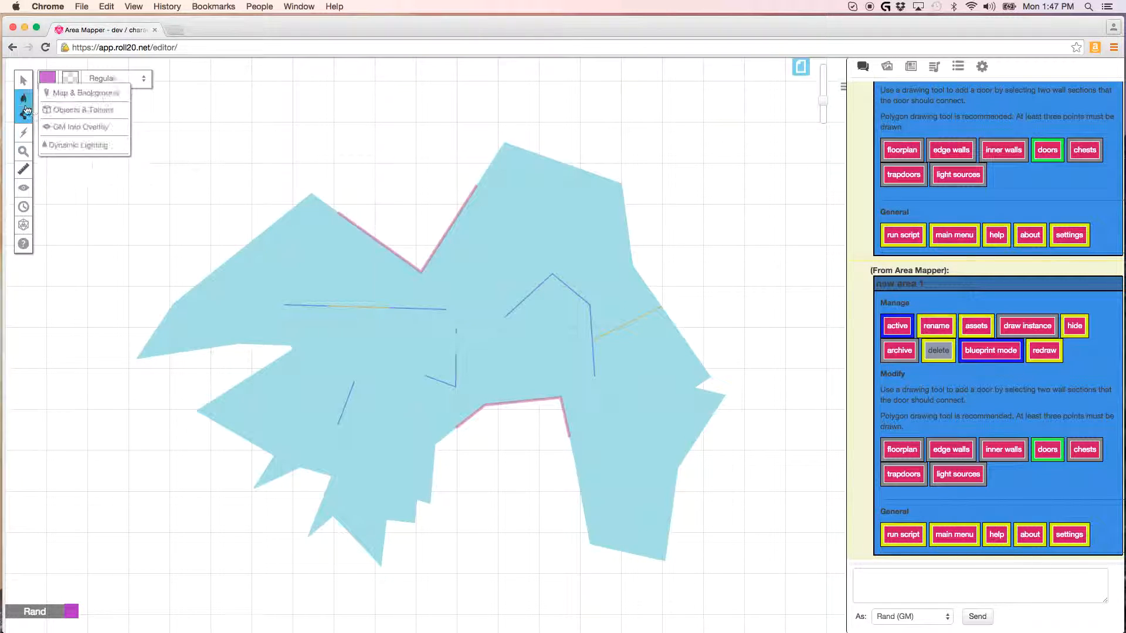
pyautogui.click(82, 109)
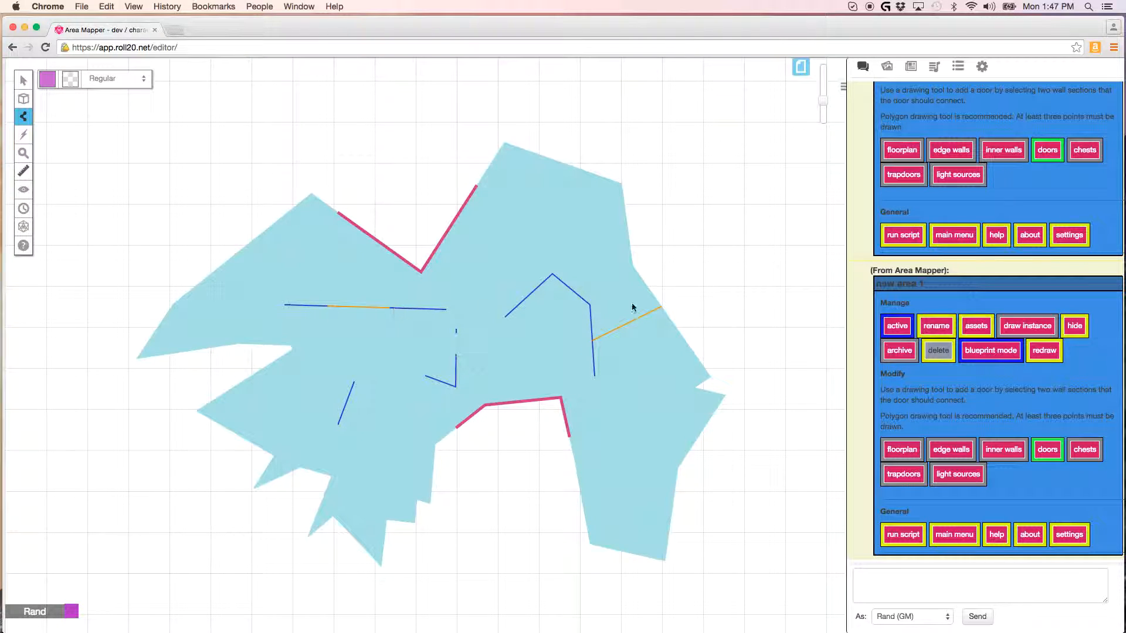
pyautogui.click(993, 354)
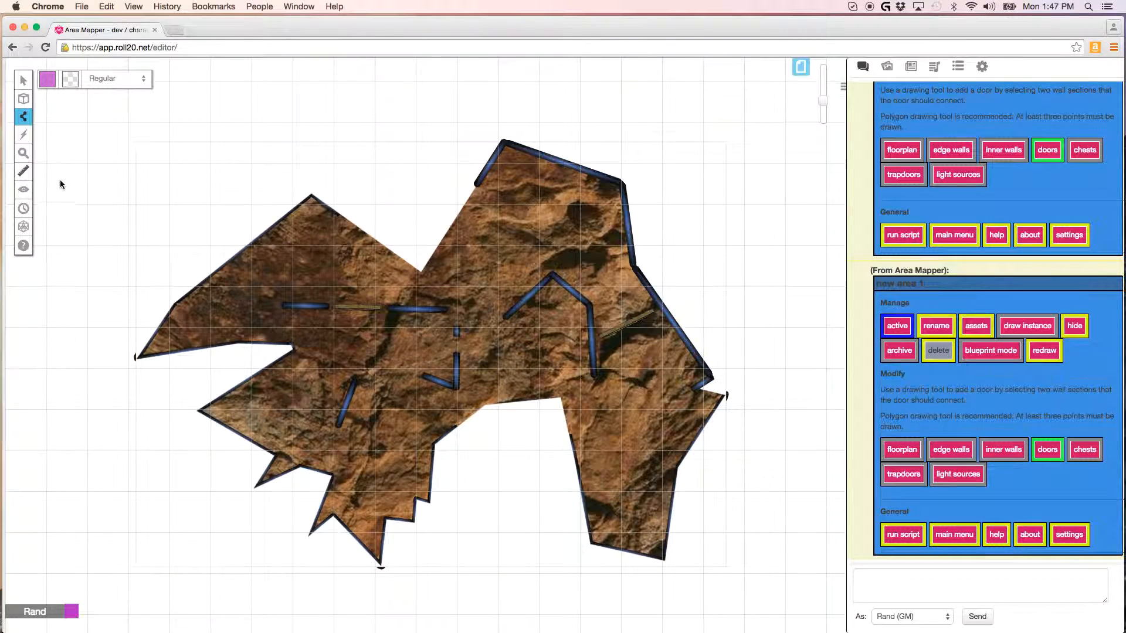
# Step: Check the textured area's walls and doors on the Dynamic Lighting layer and return to the Objects & Tokens layer
pyautogui.moveTo(23, 99)
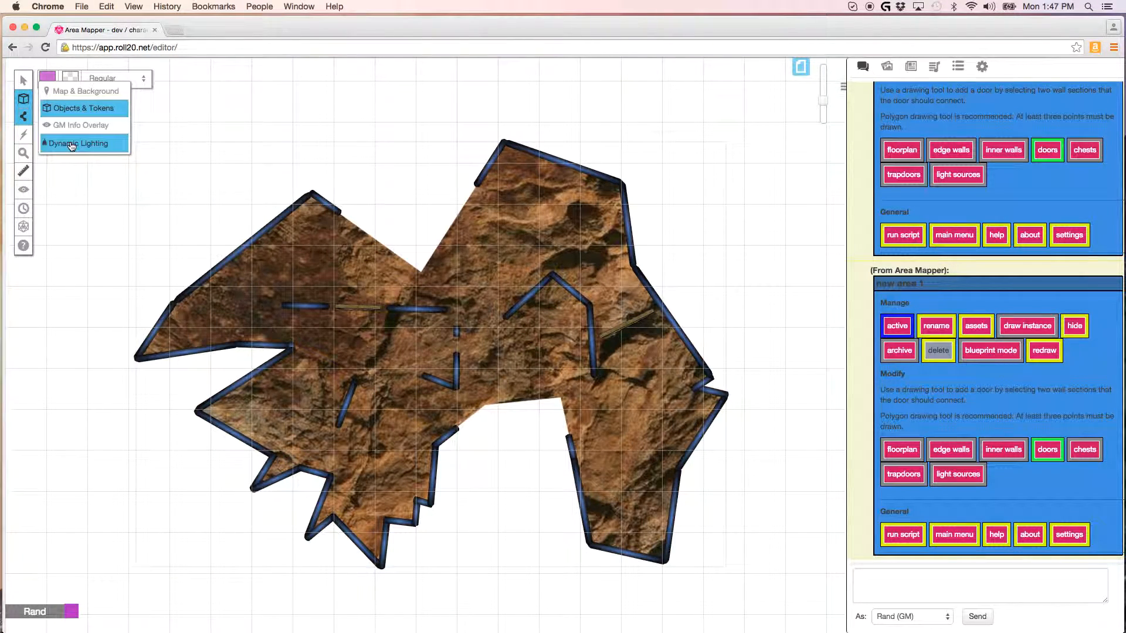
pyautogui.click(71, 144)
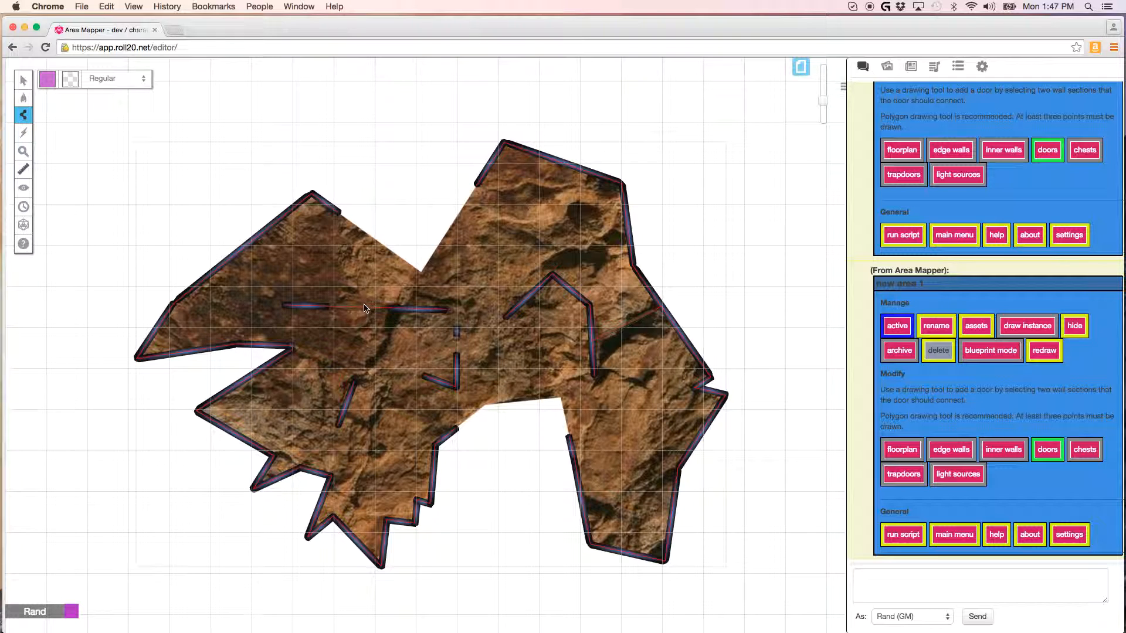
pyautogui.moveTo(23, 98)
pyautogui.click(91, 111)
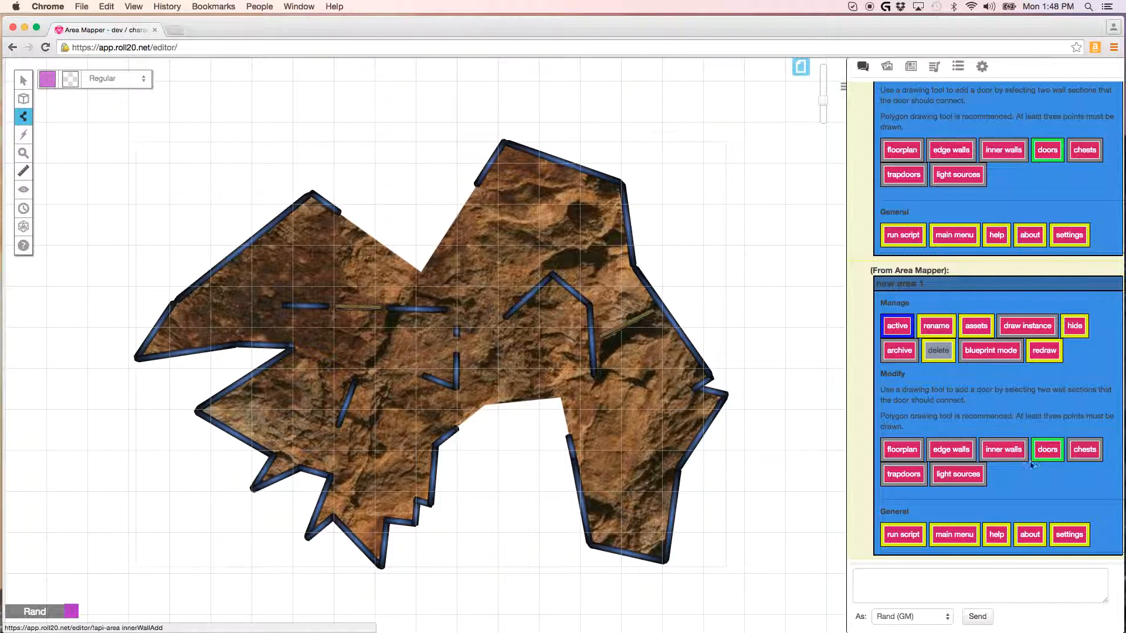
# Step: Remove the door in the left horizontal inner wall by enclosing the whole door in a polygon
pyautogui.click(1048, 450)
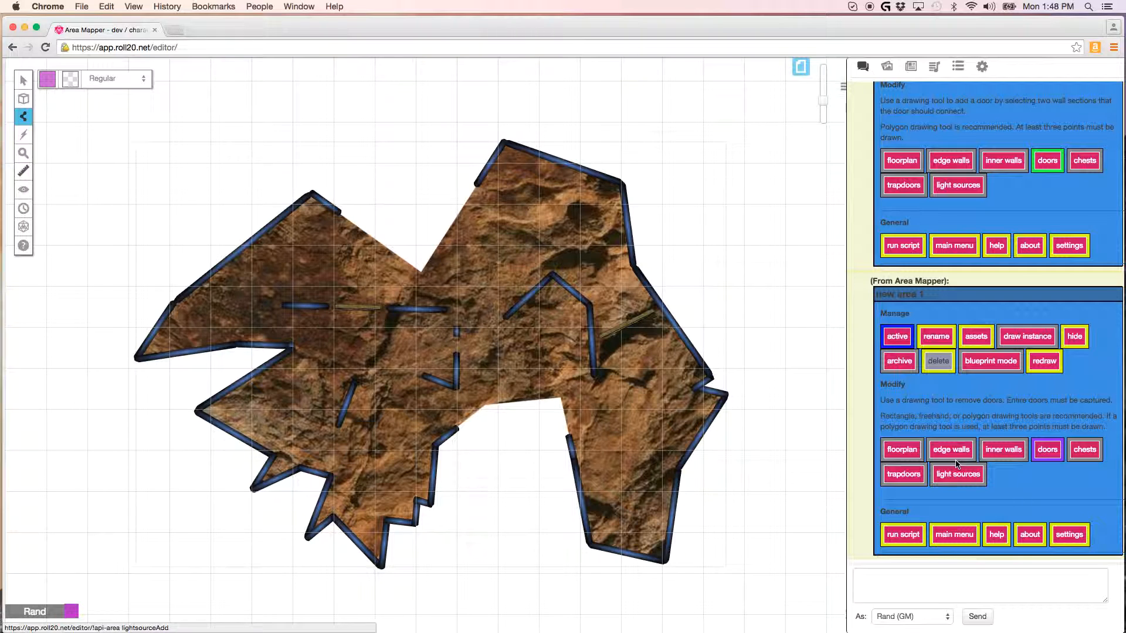
pyautogui.click(314, 272)
pyautogui.click(314, 339)
pyautogui.click(403, 338)
pyautogui.click(406, 293)
pyautogui.rightClick(363, 269)
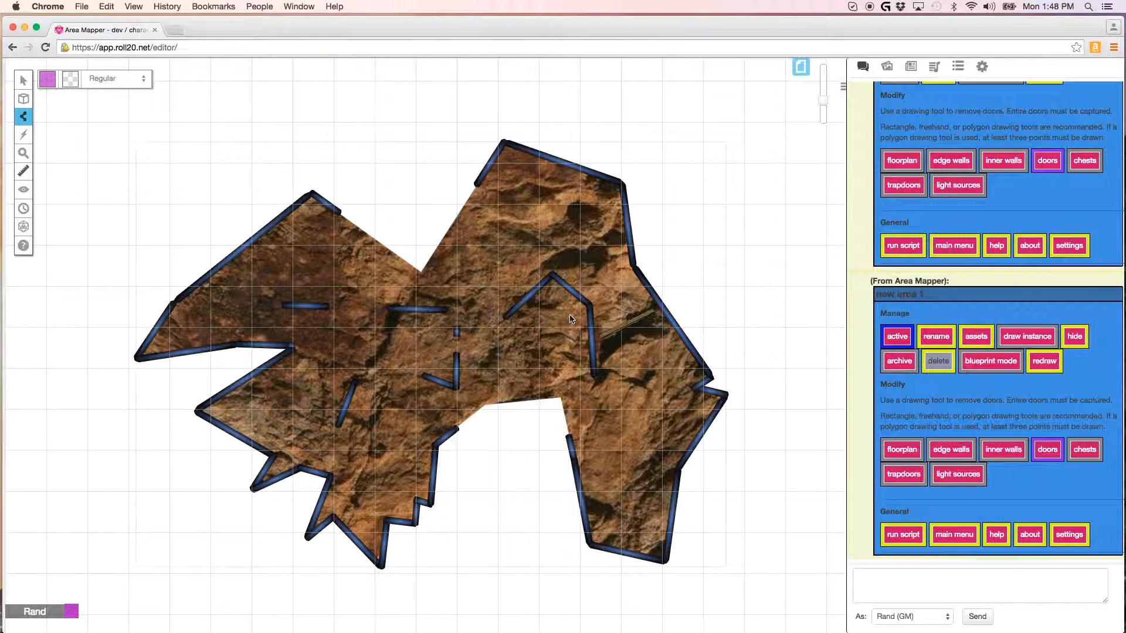
# Step: Add a wide chest in the area's upper part and a tall, narrow chest near the center
pyautogui.click(1082, 451)
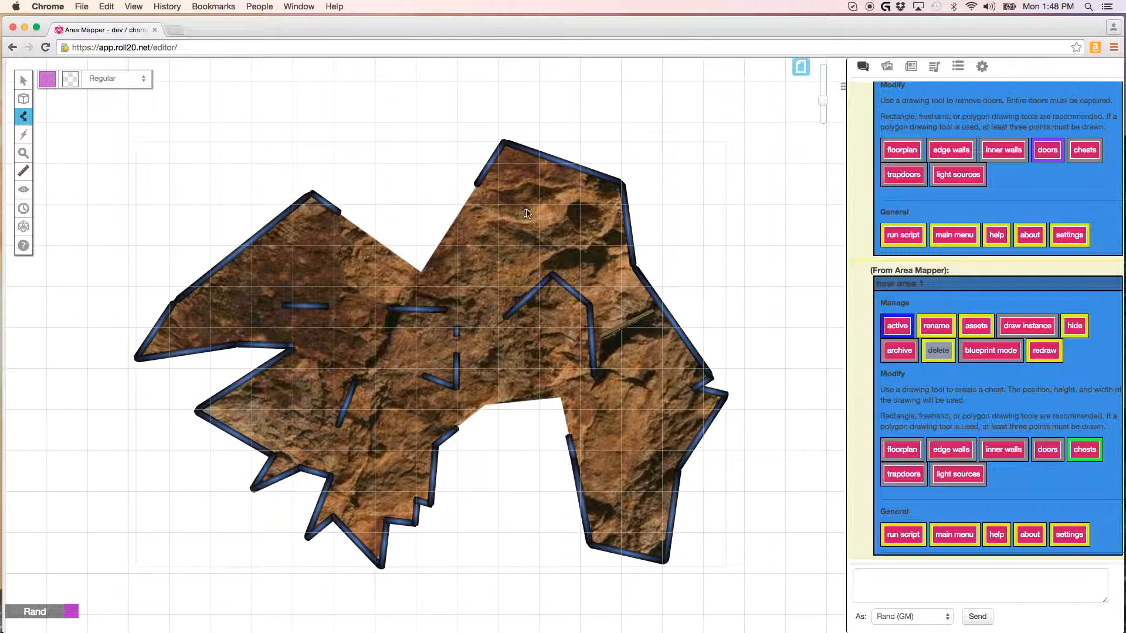
pyautogui.moveTo(529, 209)
pyautogui.mouseDown()
pyautogui.moveTo(505, 249)
pyautogui.moveTo(562, 231)
pyautogui.moveTo(543, 218)
pyautogui.moveTo(503, 230)
pyautogui.mouseUp()
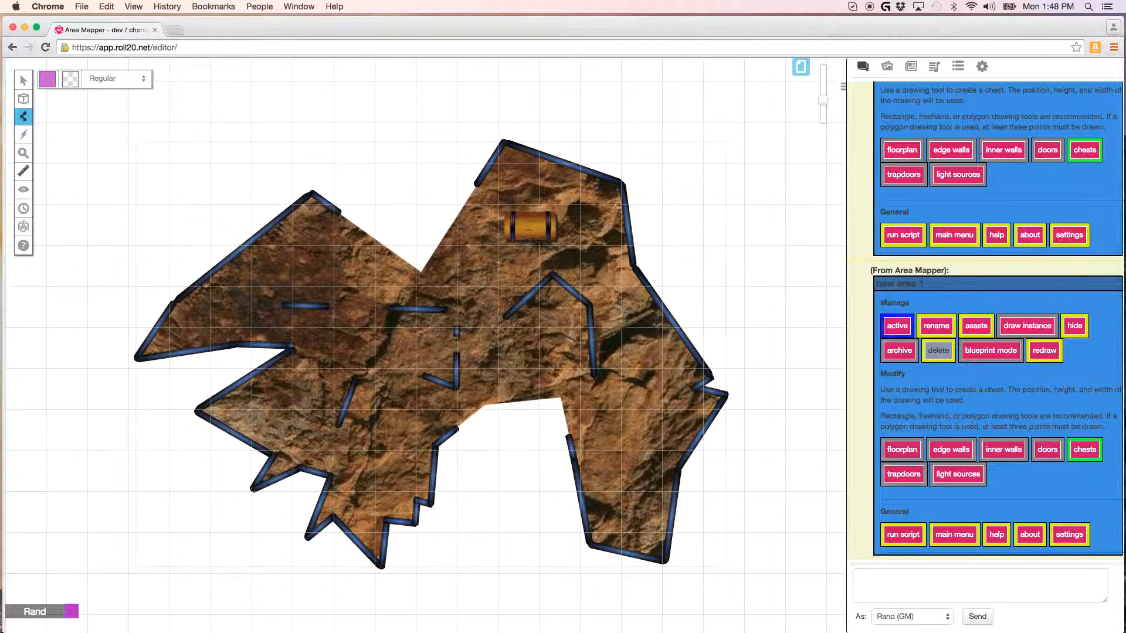
pyautogui.moveTo(476, 261); pyautogui.dragTo(476, 346)
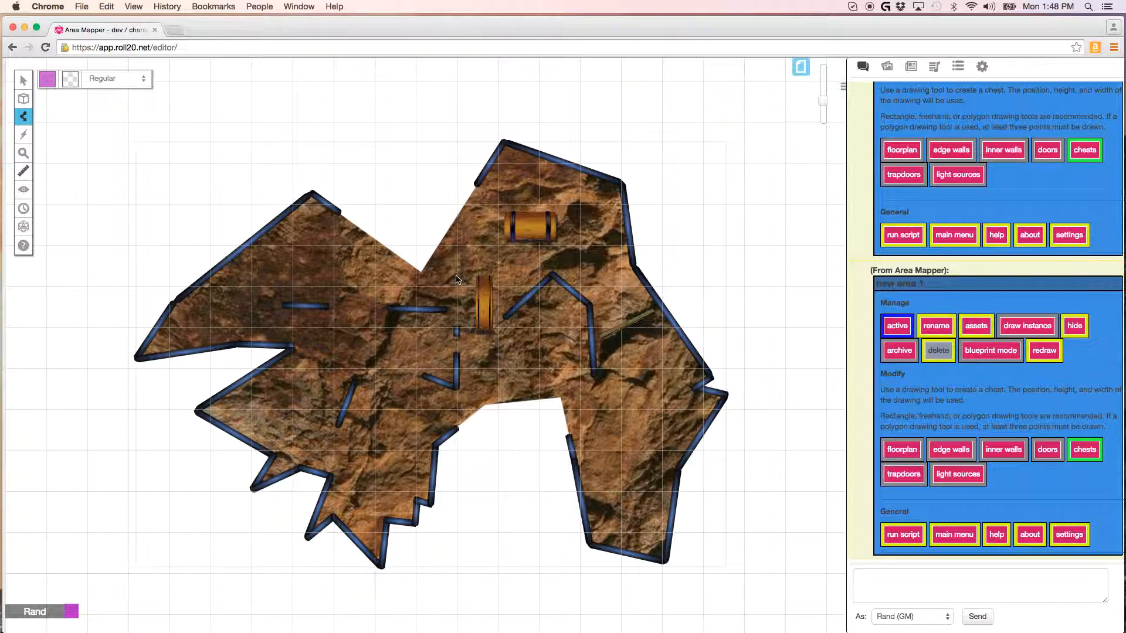
# Step: Put chest modification in removal mode and remove the tall, narrow chest near the center
pyautogui.click(1093, 454)
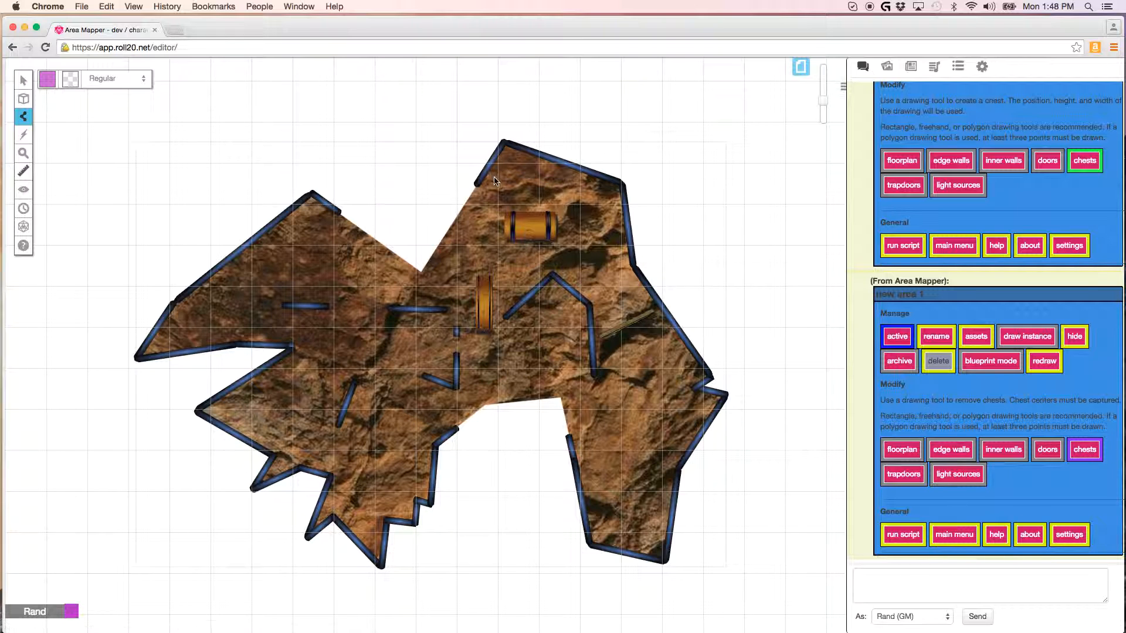
pyautogui.moveTo(469, 253)
pyautogui.mouseDown()
pyautogui.moveTo(454, 352)
pyautogui.moveTo(489, 359)
pyautogui.moveTo(517, 325)
pyautogui.moveTo(473, 249)
pyautogui.mouseUp()
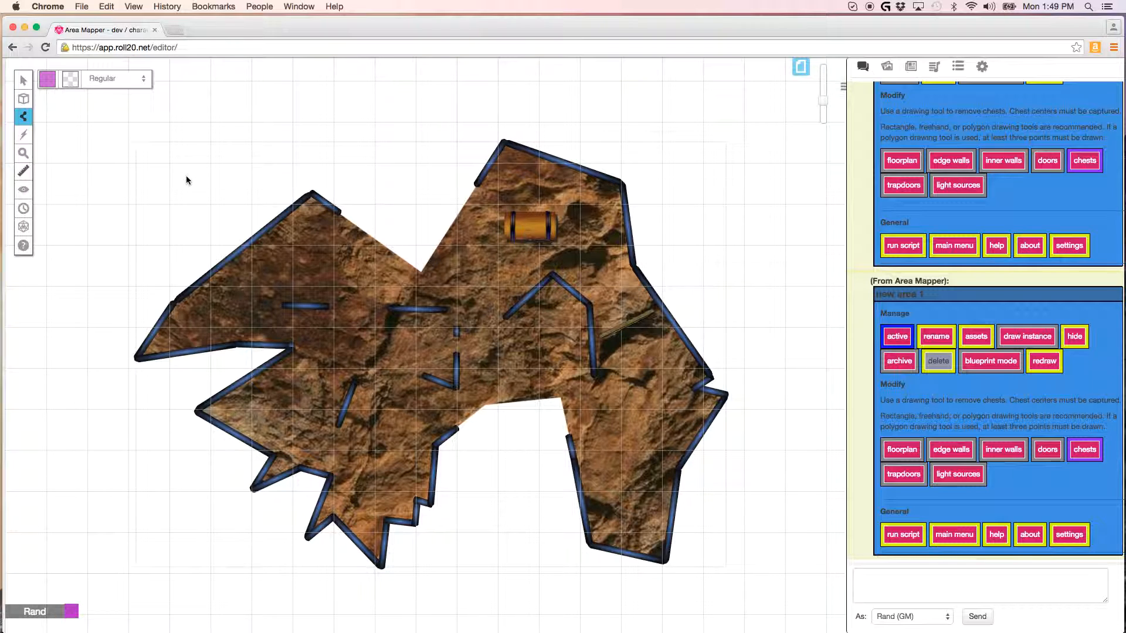
# Step: Select the remaining chest and run the script on it to bring up the chest management options
pyautogui.click(24, 82)
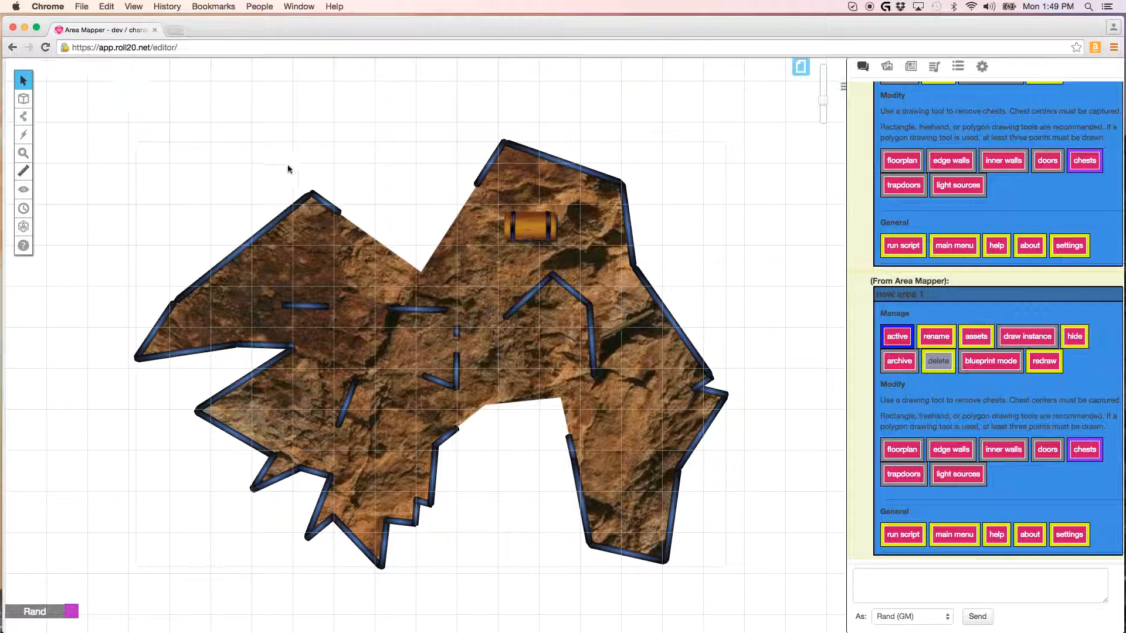
pyautogui.click(524, 230)
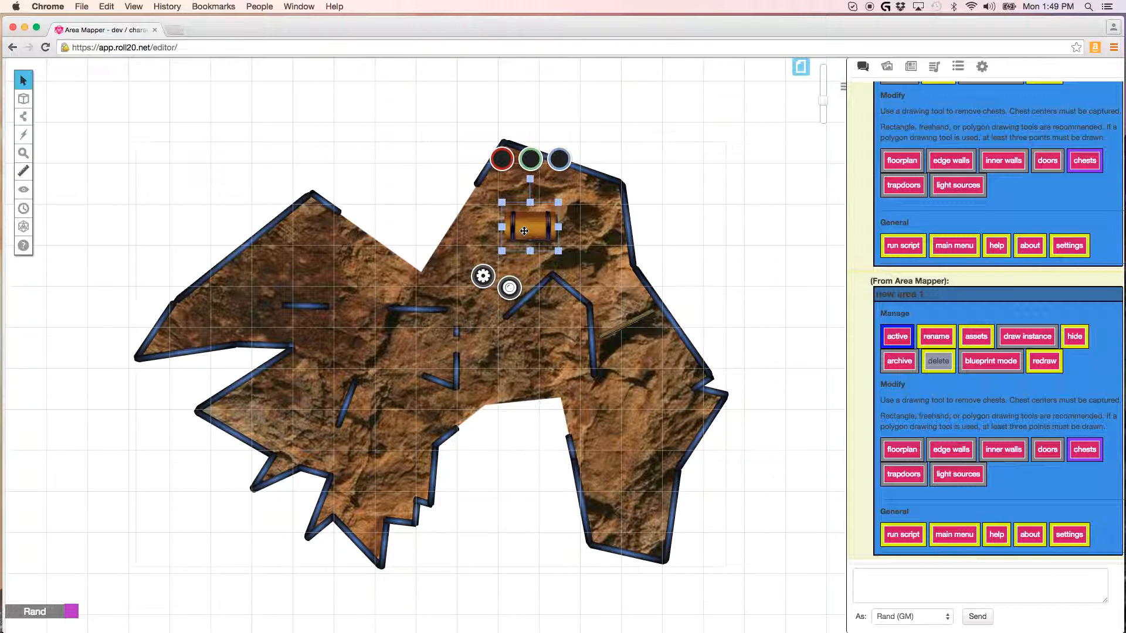
pyautogui.click(900, 536)
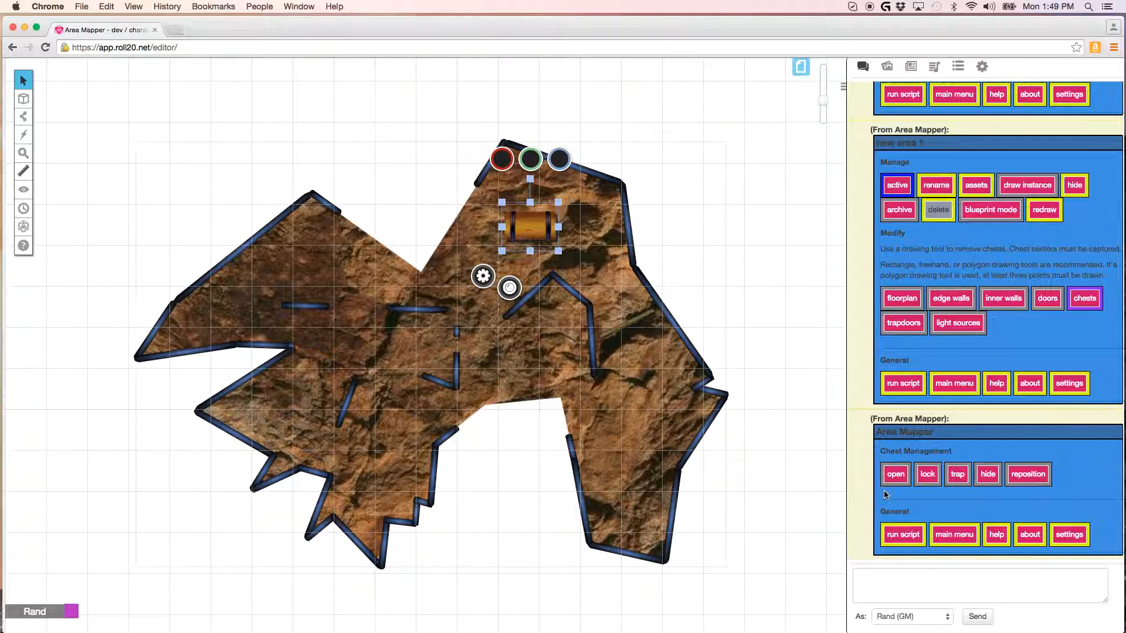
# Step: Try the chest's open option, then reposition the chest down and to the left, rotated diagonally and enlarged, and end repositioning
pyautogui.click(899, 475)
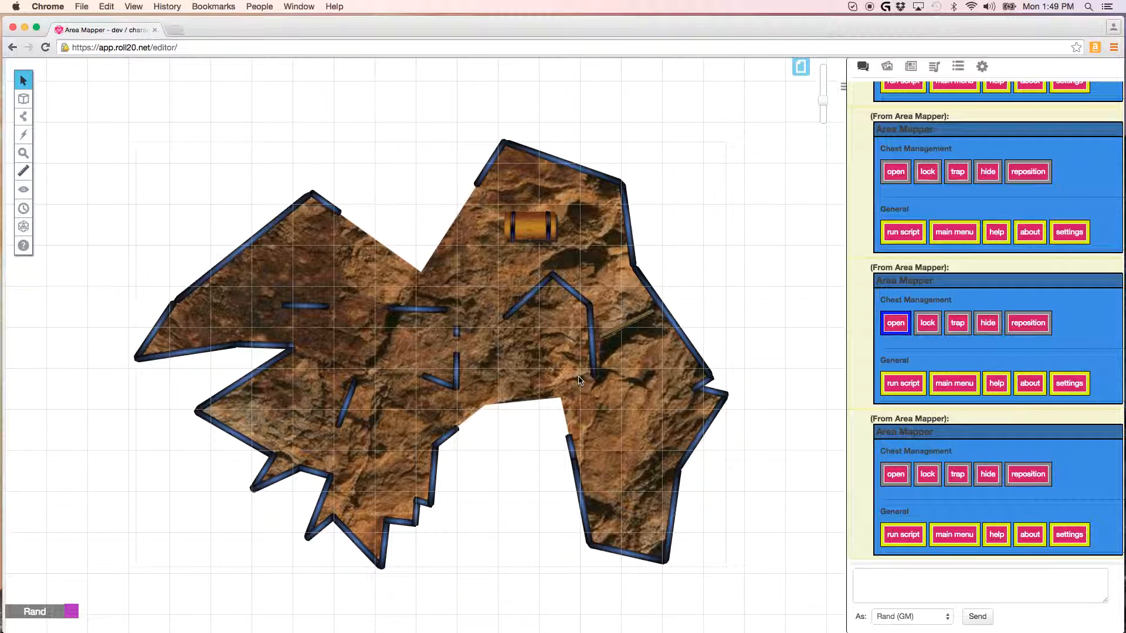
pyautogui.click(1030, 476)
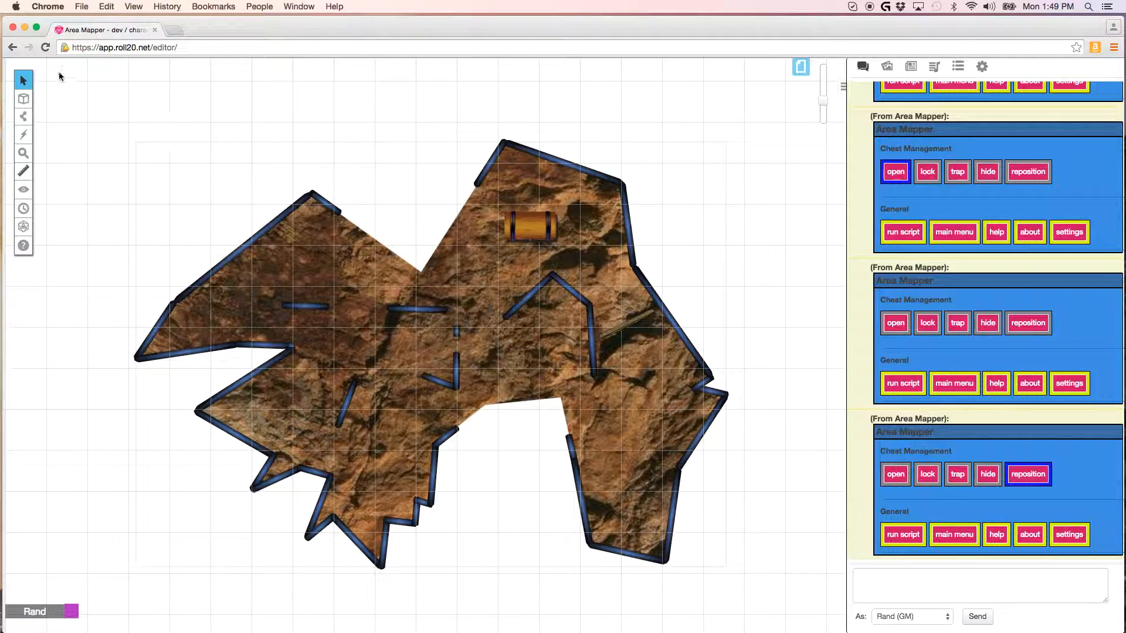
pyautogui.moveTo(527, 227); pyautogui.dragTo(491, 262)
pyautogui.click(496, 261)
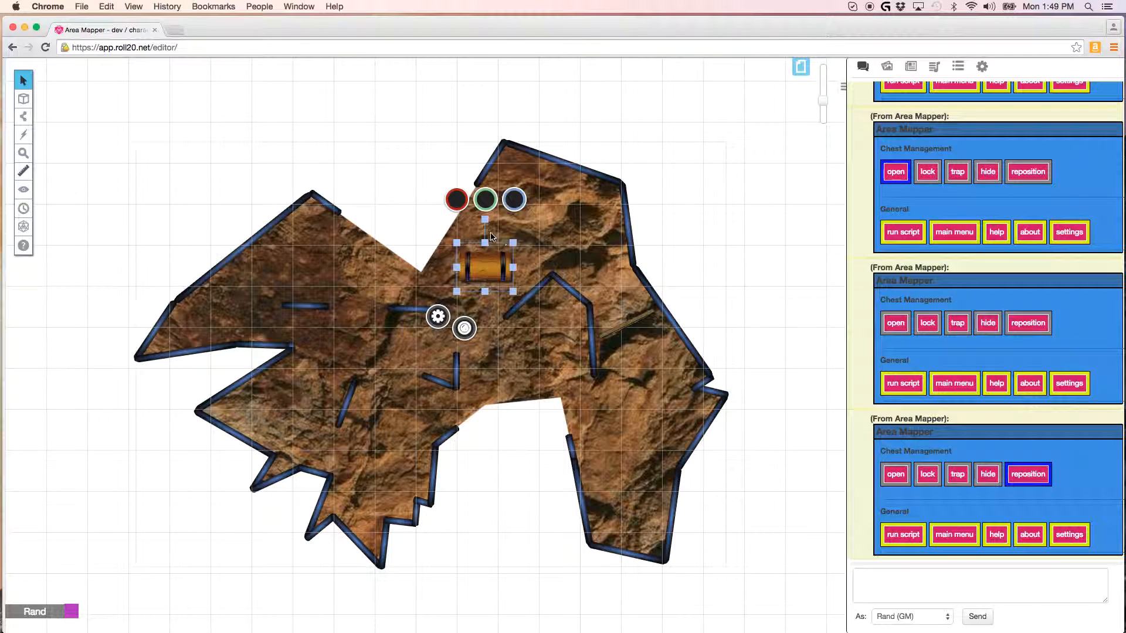
pyautogui.moveTo(487, 219); pyautogui.dragTo(584, 254)
pyautogui.click(499, 270)
pyautogui.click(650, 308)
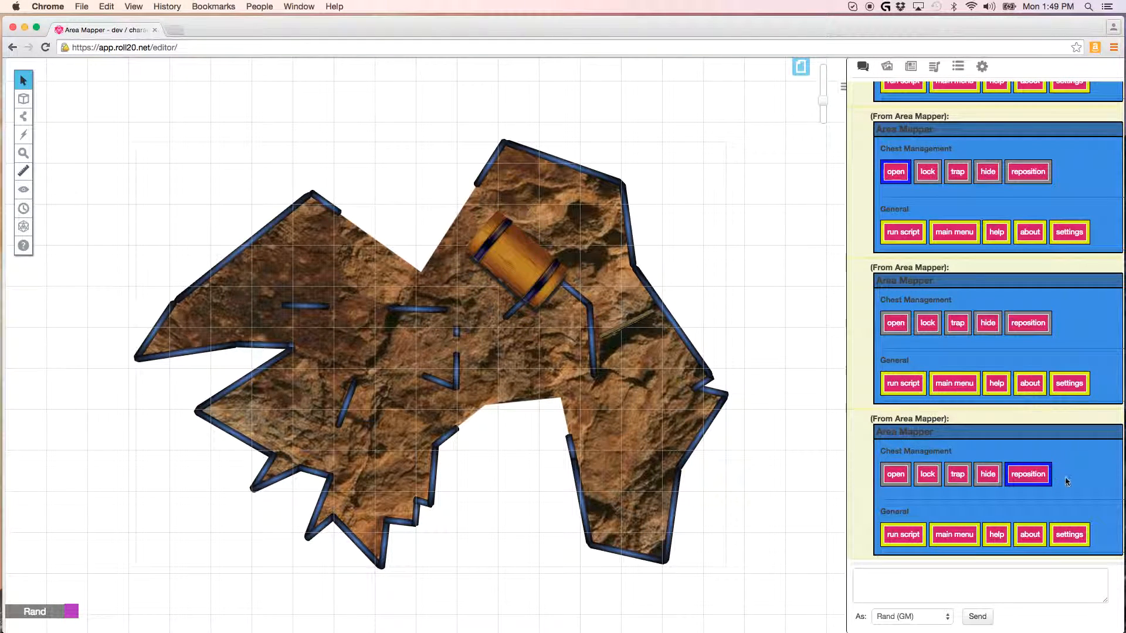
pyautogui.click(1038, 480)
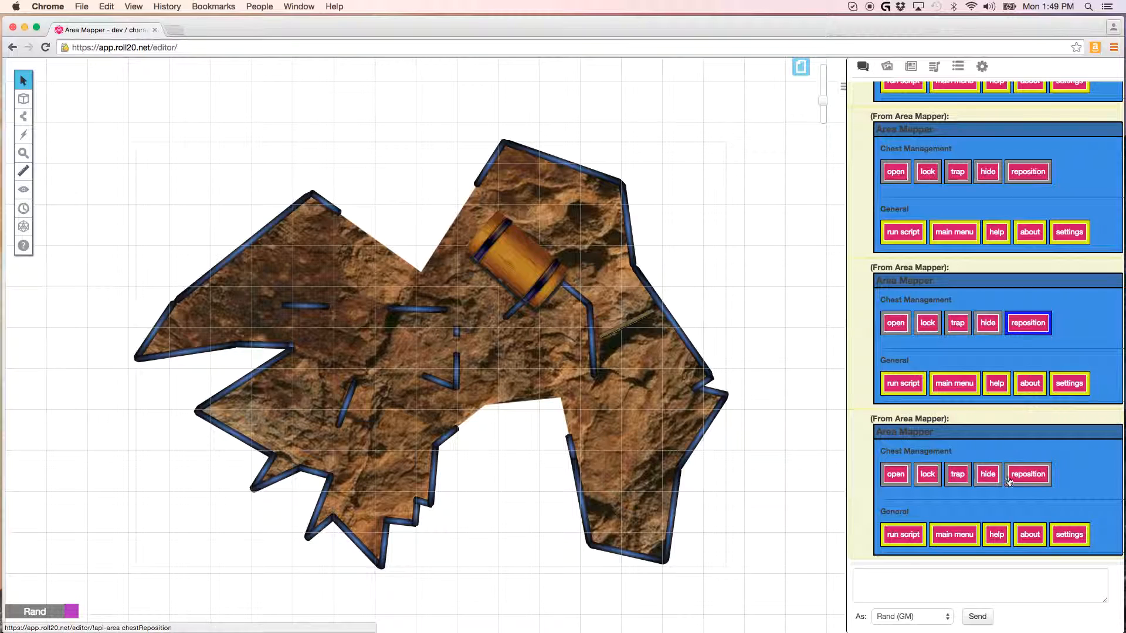
# Step: Move the enlarged chest off its position twice to toggle it open and closed
pyautogui.moveTo(521, 265); pyautogui.dragTo(627, 228)
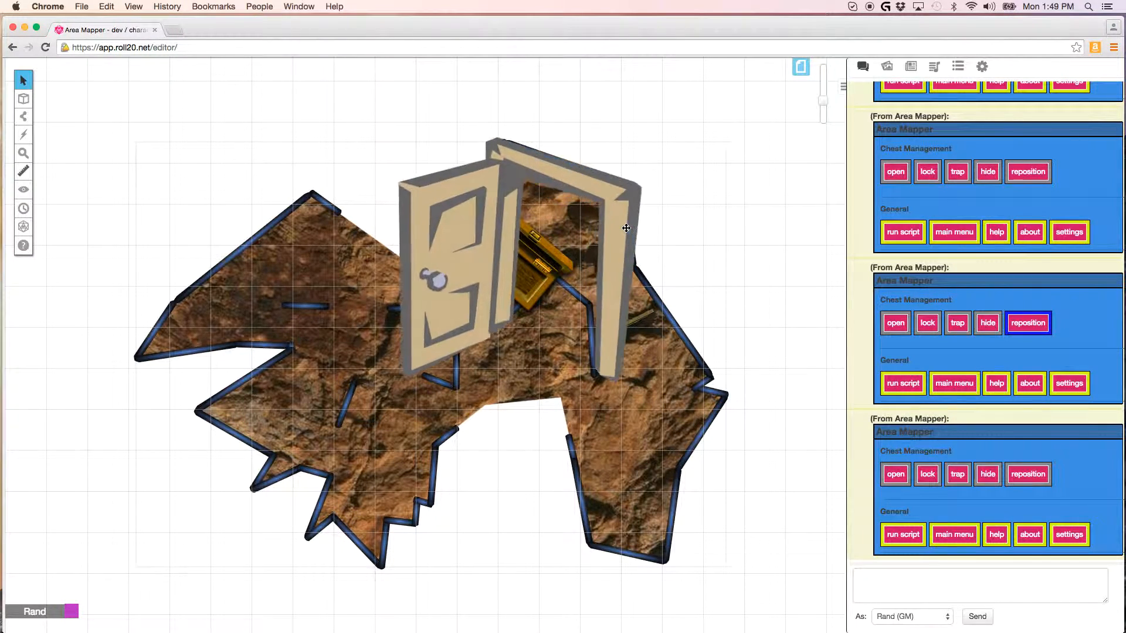
pyautogui.moveTo(537, 268); pyautogui.dragTo(650, 236)
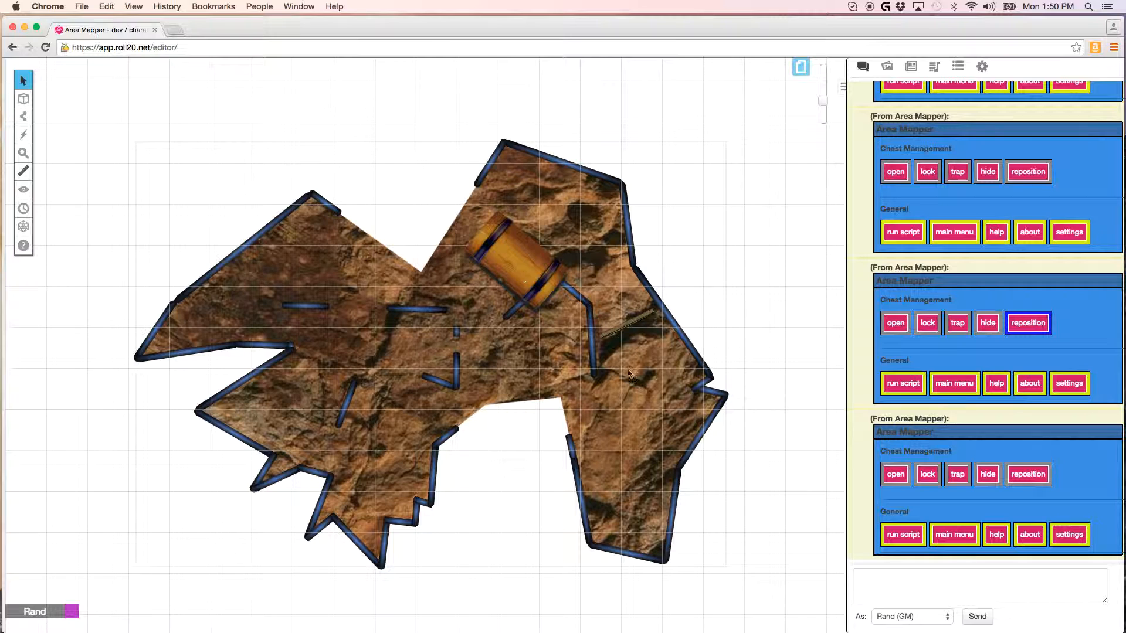
# Step: Add a roughly square trapdoor to the active area, enclosing the short horizontal inner wall in its upper-left part with a polygon
pyautogui.click(949, 540)
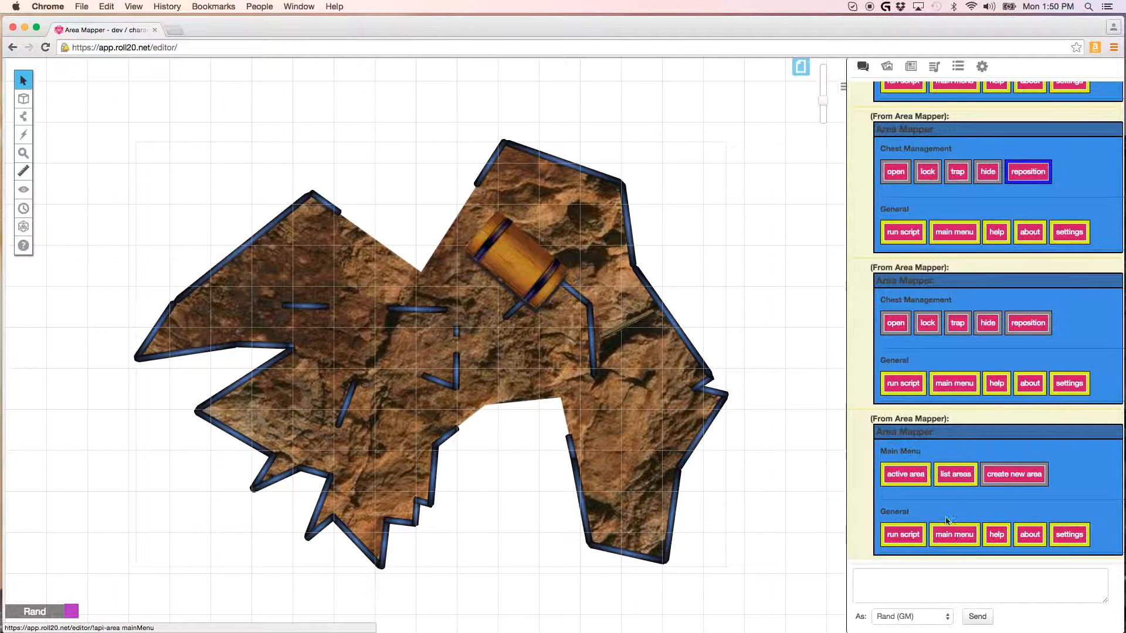
pyautogui.click(909, 476)
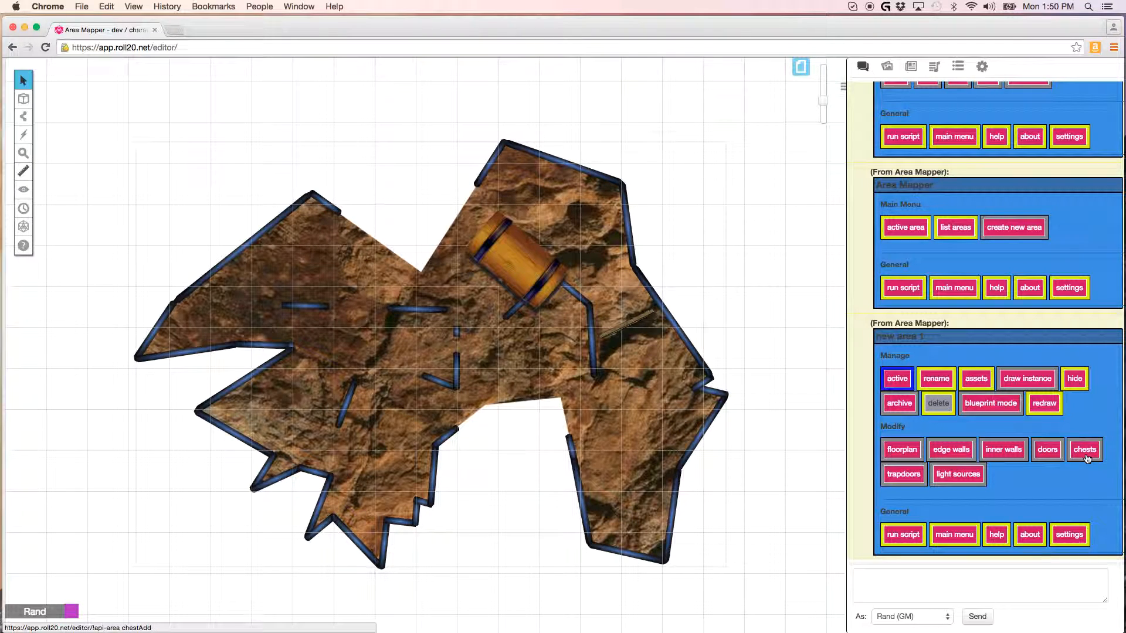
pyautogui.click(904, 475)
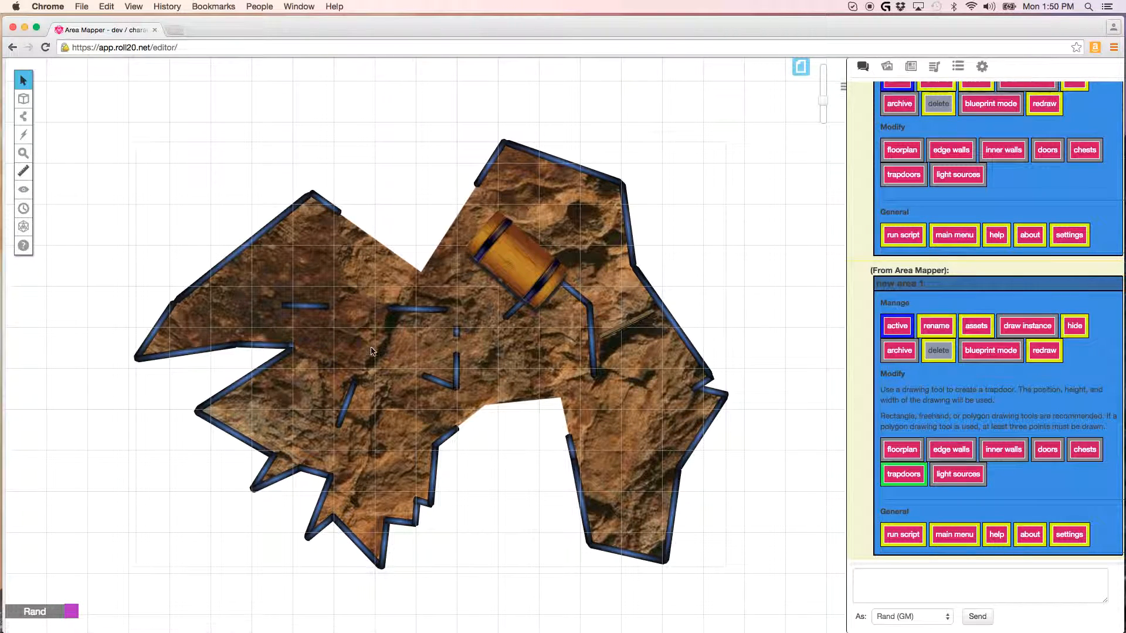
pyautogui.moveTo(24, 116)
pyautogui.click(58, 148)
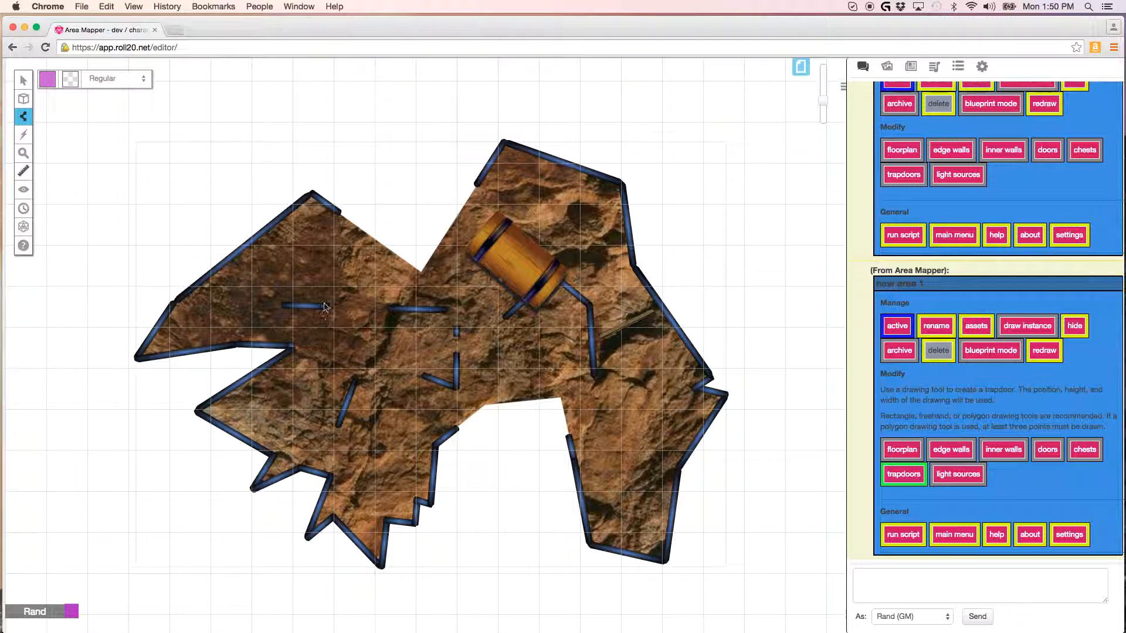
pyautogui.click(275, 339)
pyautogui.click(360, 338)
pyautogui.click(354, 311)
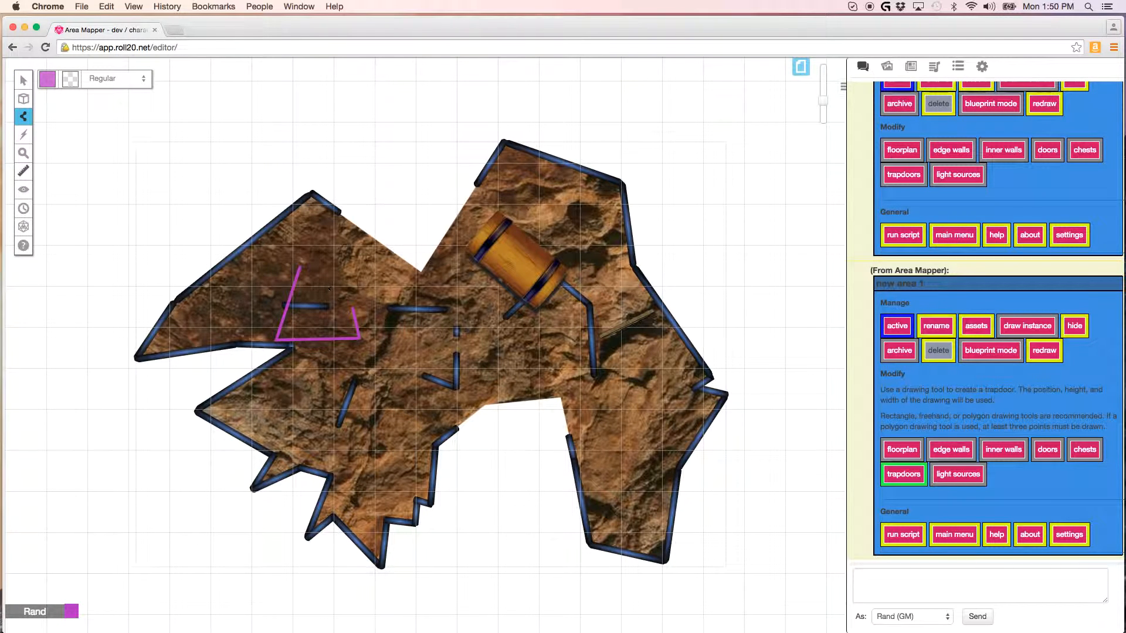
pyautogui.click(300, 268)
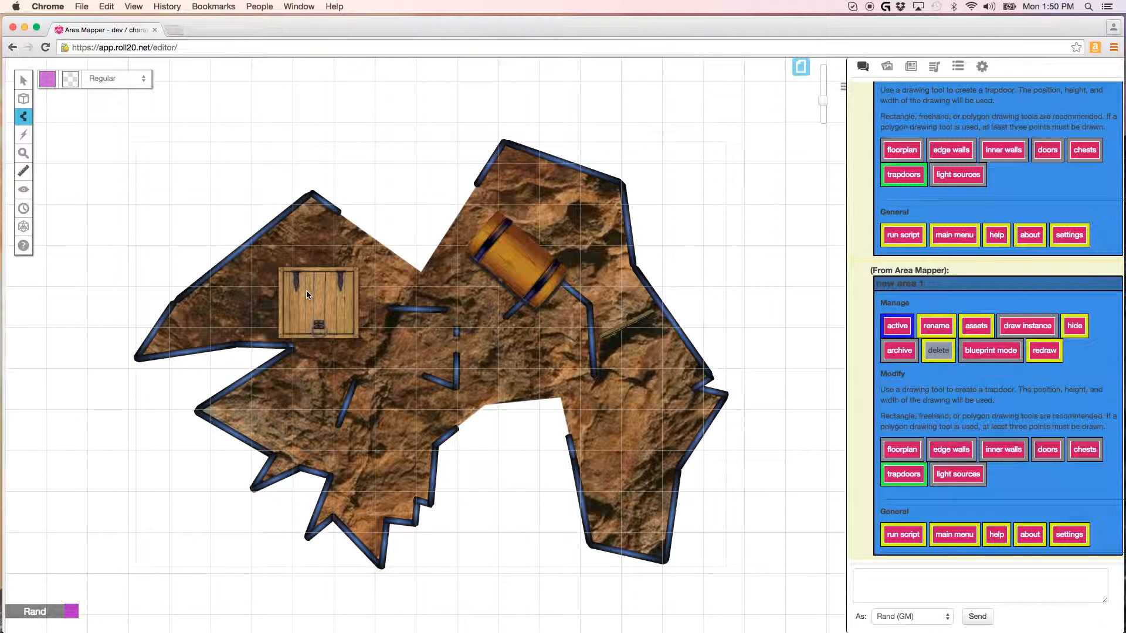
# Step: Select the trapdoor and run the script on it to bring up the trapdoor management options
pyautogui.moveTo(20, 77)
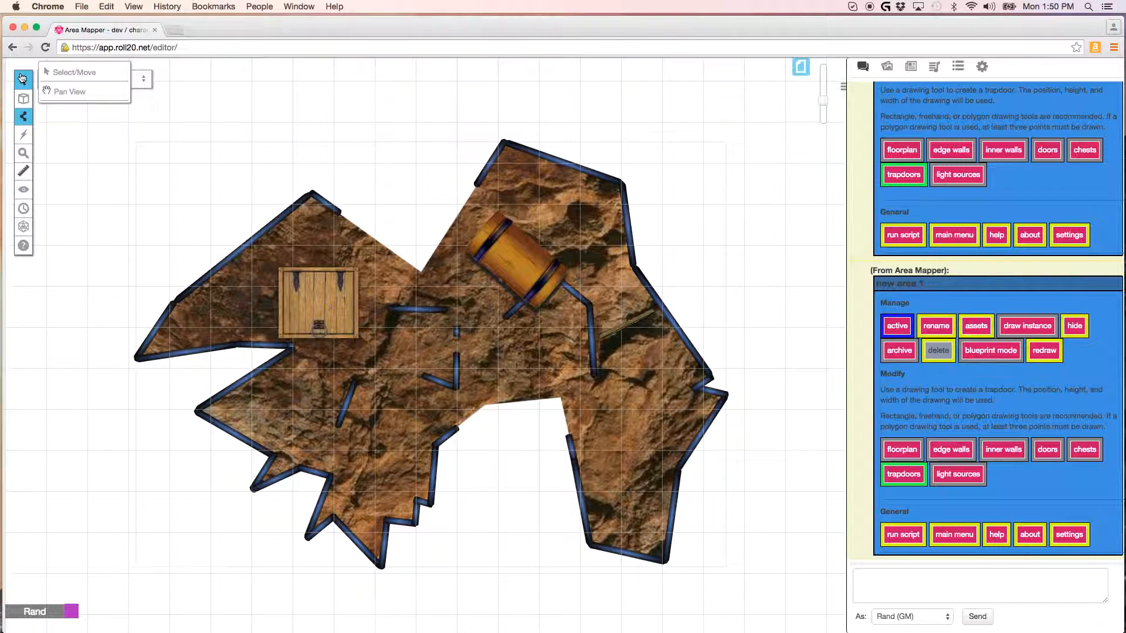
pyautogui.click(68, 73)
pyautogui.click(314, 296)
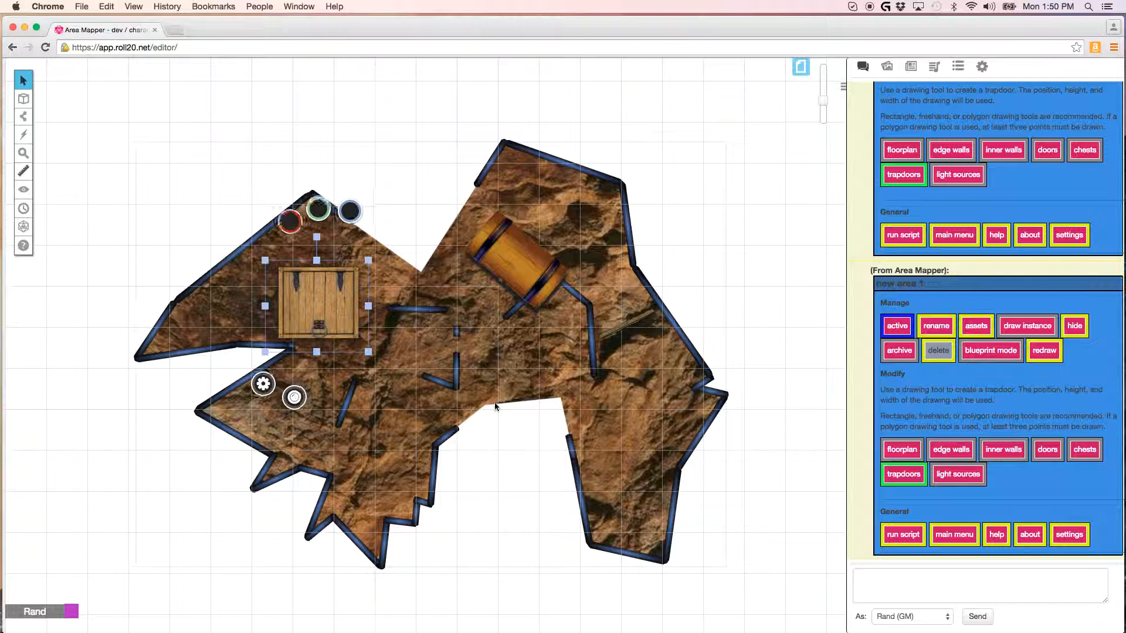
pyautogui.click(914, 535)
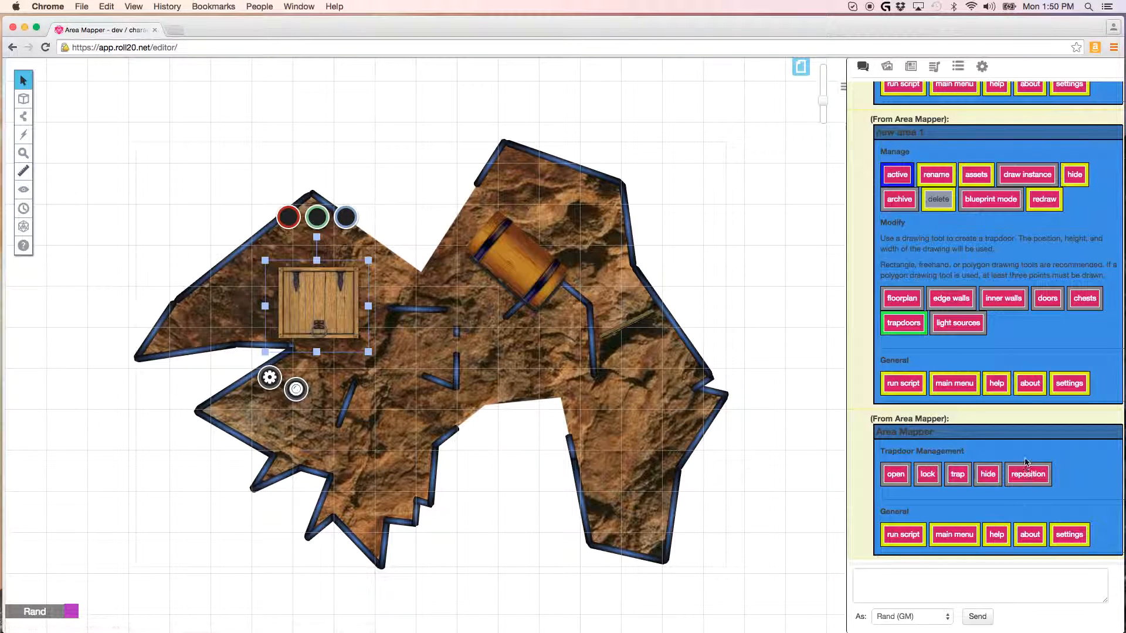
# Step: Return to the active area's options and put trapdoor modification in removal mode
pyautogui.click(954, 535)
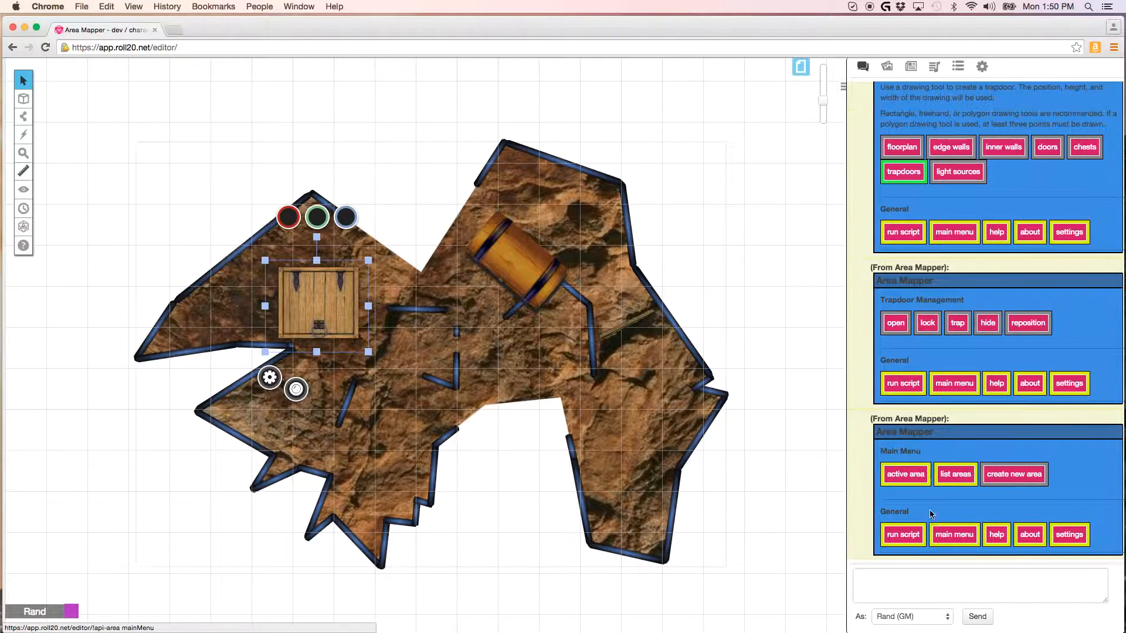
pyautogui.click(901, 475)
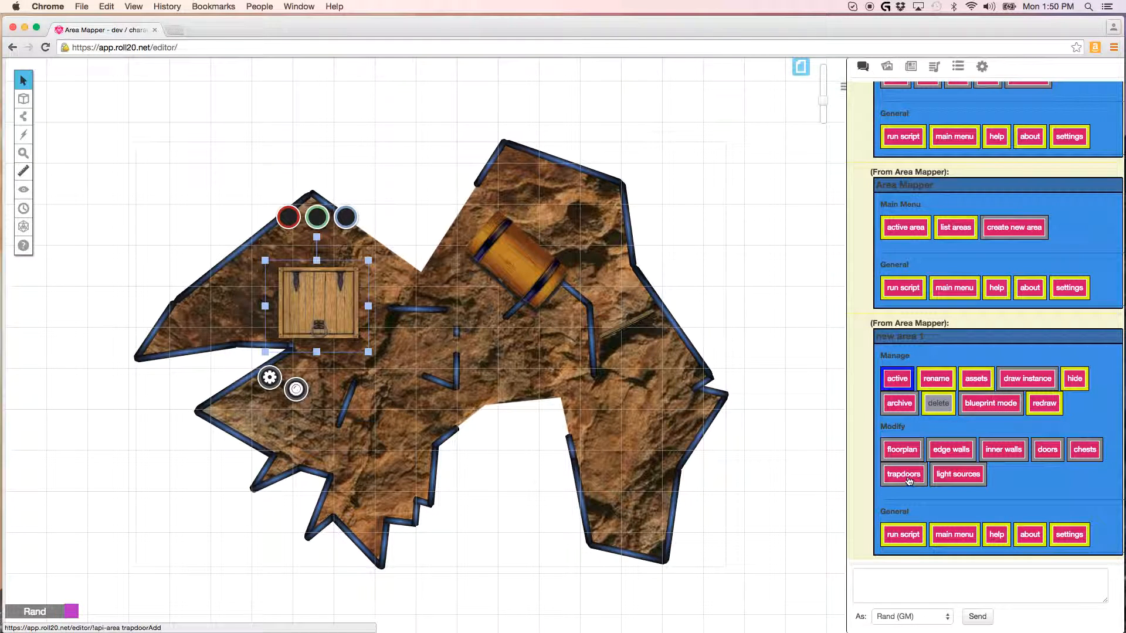
pyautogui.click(908, 479)
pyautogui.click(908, 480)
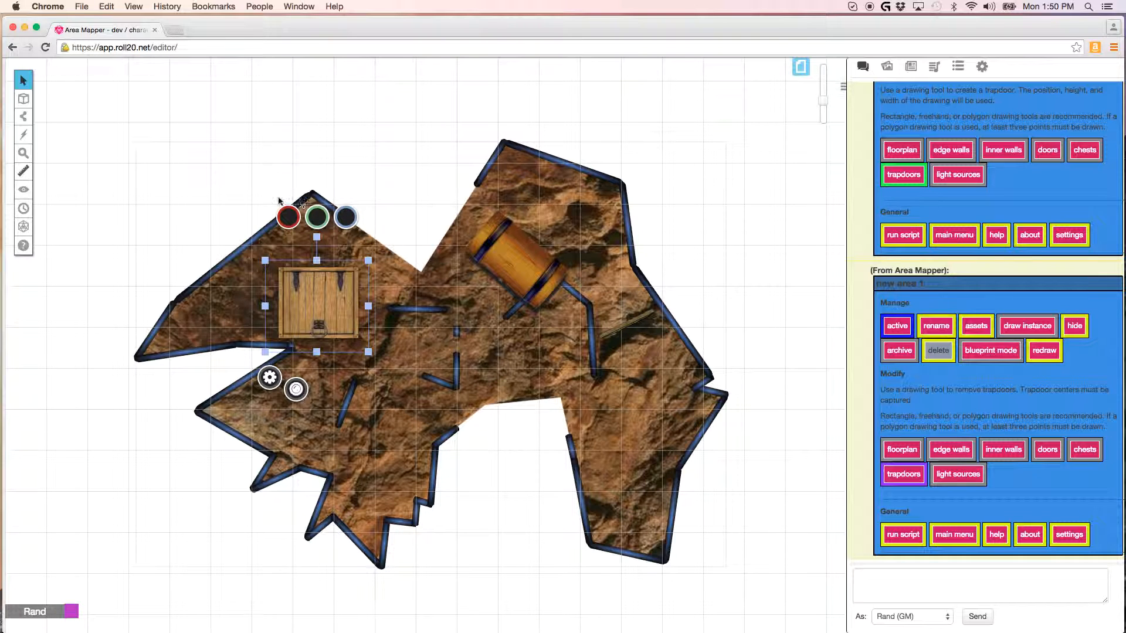
# Step: Add a tall, narrow light source with a polygon just right of the long vertical inner wall
pyautogui.moveTo(23, 116)
pyautogui.click(65, 149)
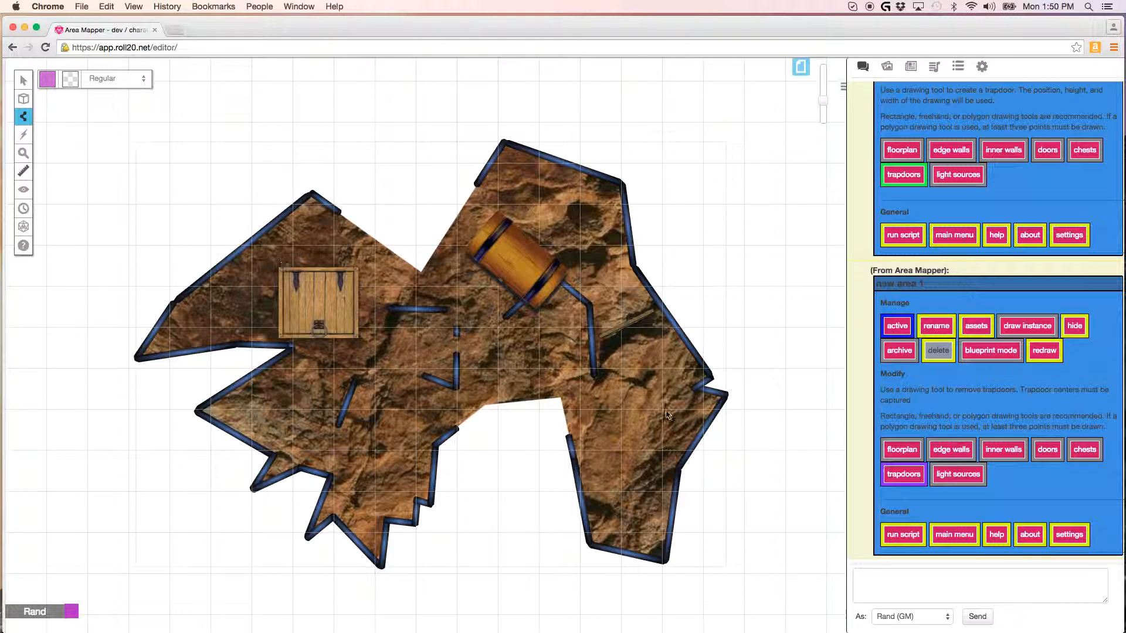
pyautogui.click(958, 475)
pyautogui.click(628, 344)
pyautogui.click(621, 392)
pyautogui.click(635, 388)
pyautogui.rightClick(638, 370)
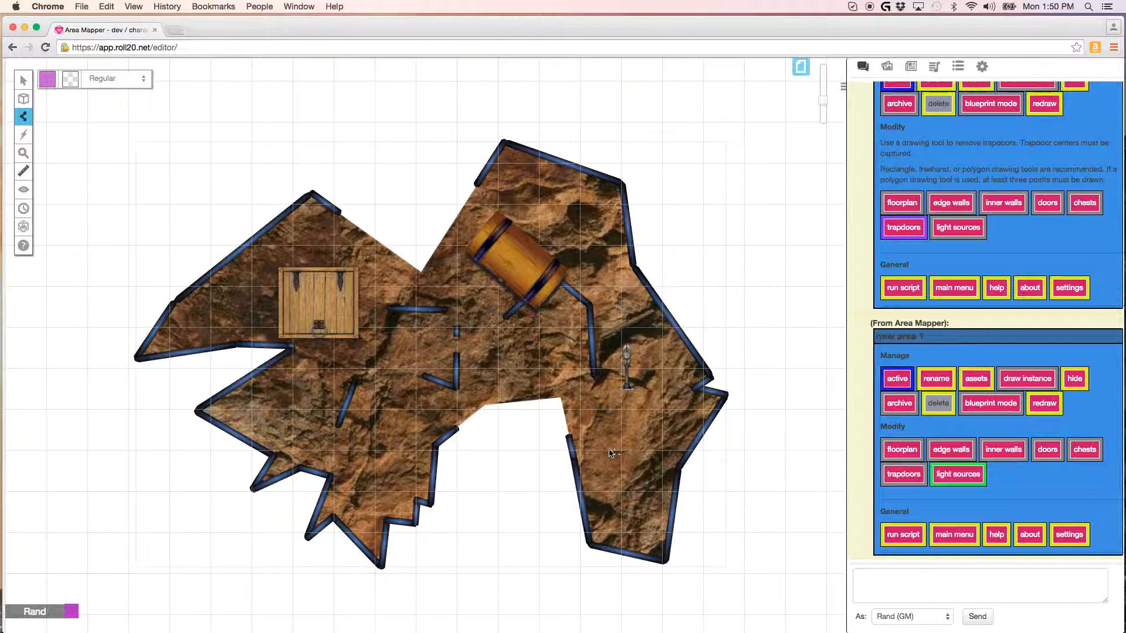
# Step: Add a second, wide and short light source in the area's lower-right arm, below the first one
pyautogui.click(608, 449)
pyautogui.click(653, 448)
pyautogui.click(655, 465)
pyautogui.rightClick(641, 465)
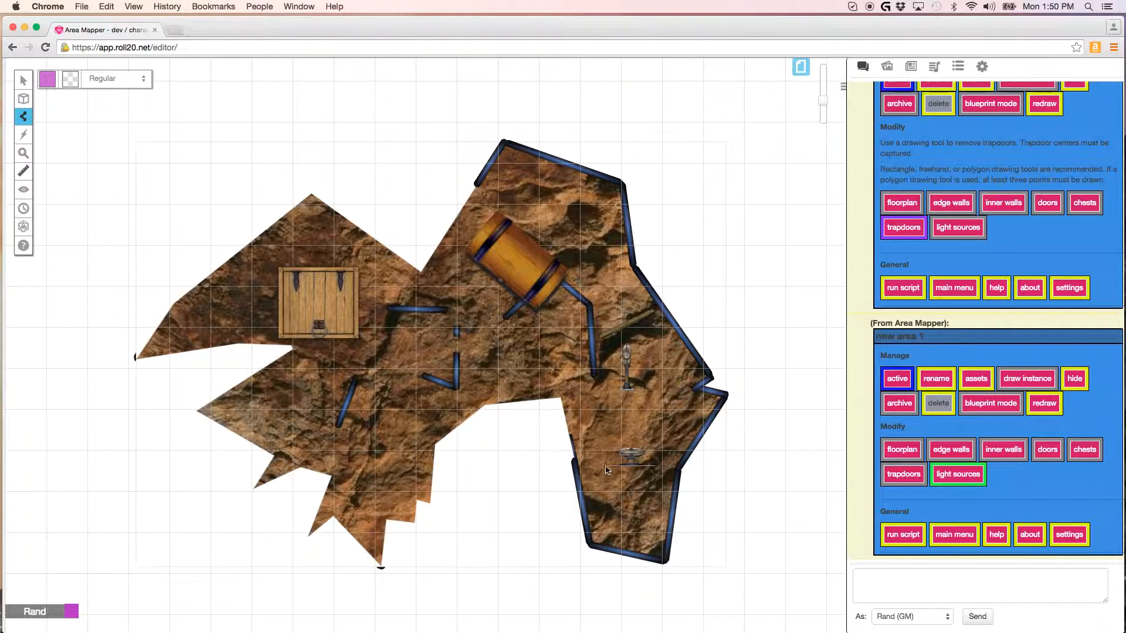
# Step: Reposition the tall, narrow light source by rotating it about 90 degrees clockwise to lie horizontally beside the inner wall, and end repositioning
pyautogui.click(23, 81)
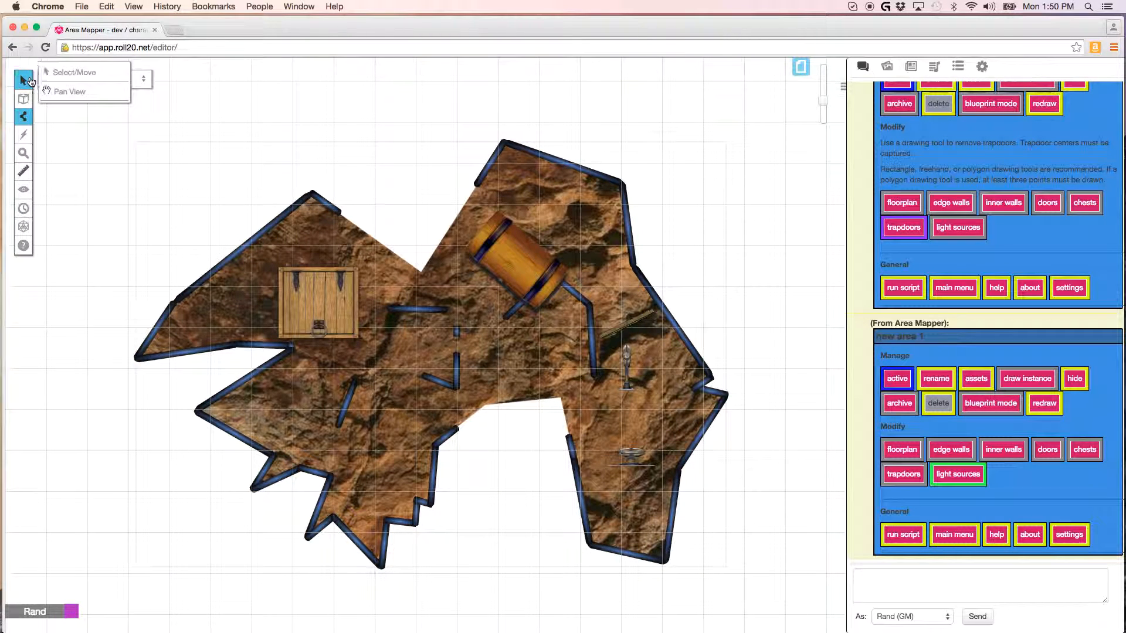
pyautogui.click(626, 366)
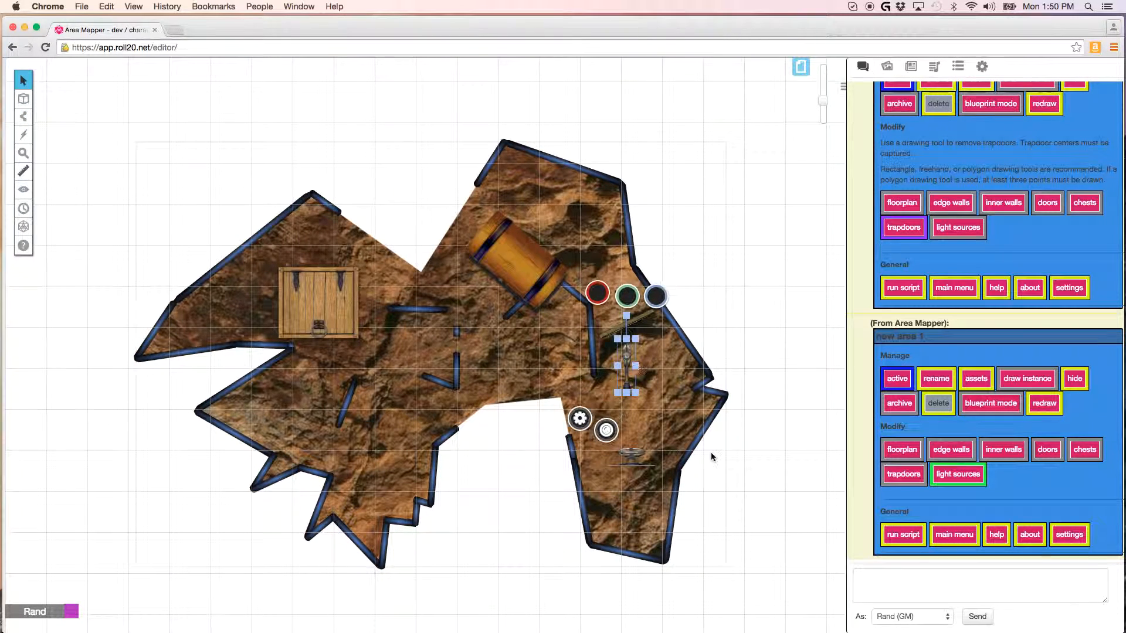
pyautogui.click(907, 536)
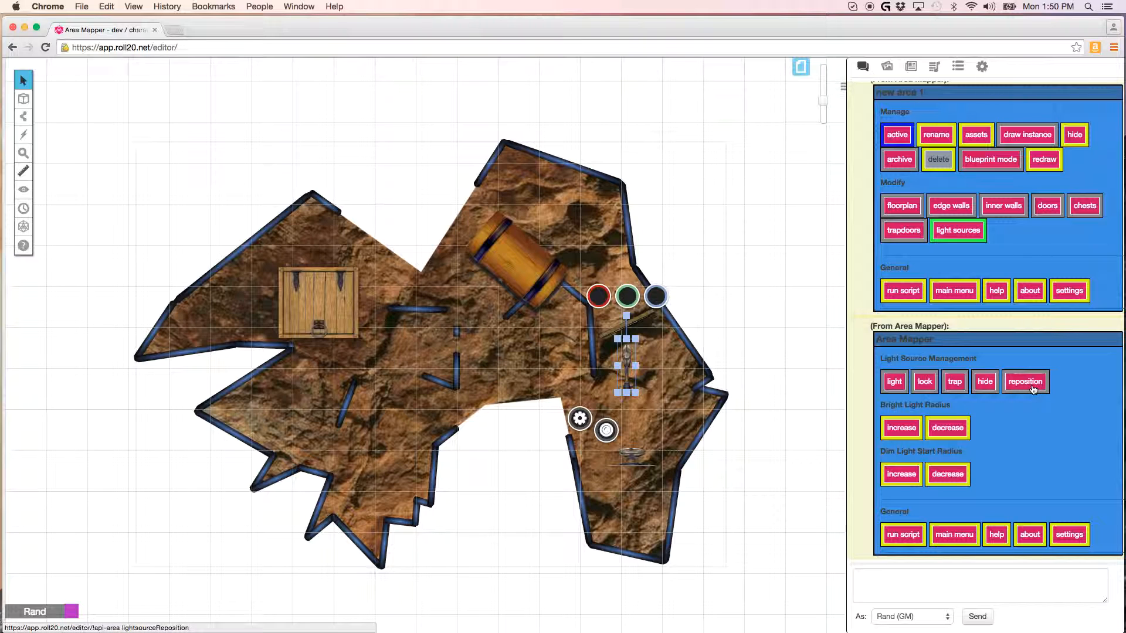
pyautogui.click(1028, 384)
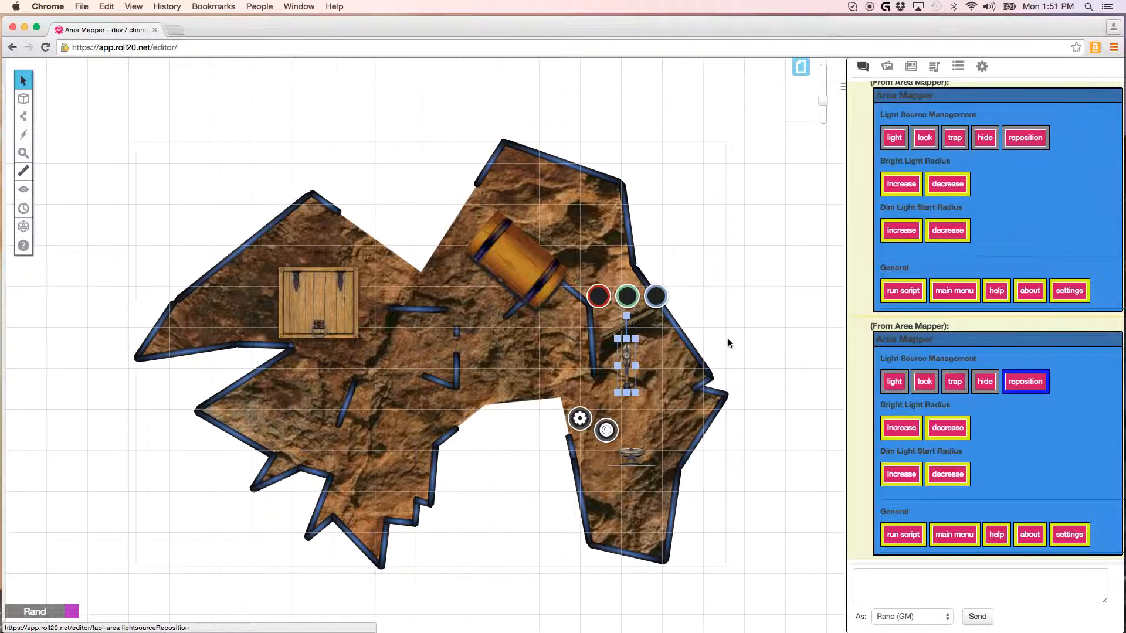
pyautogui.moveTo(627, 316); pyautogui.dragTo(641, 366)
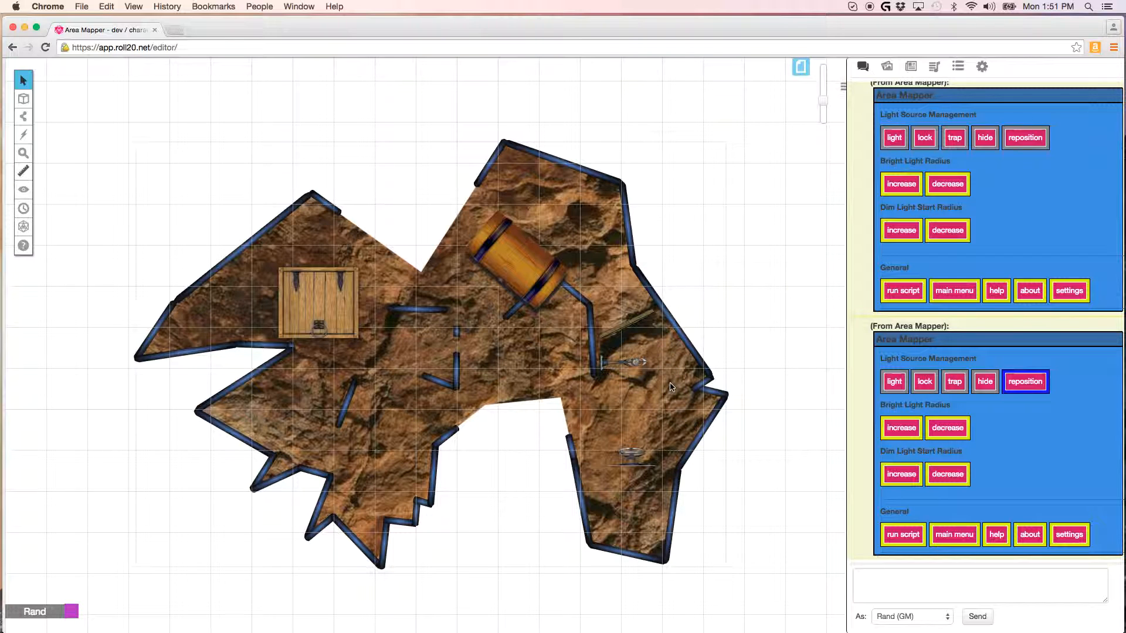
pyautogui.click(1024, 380)
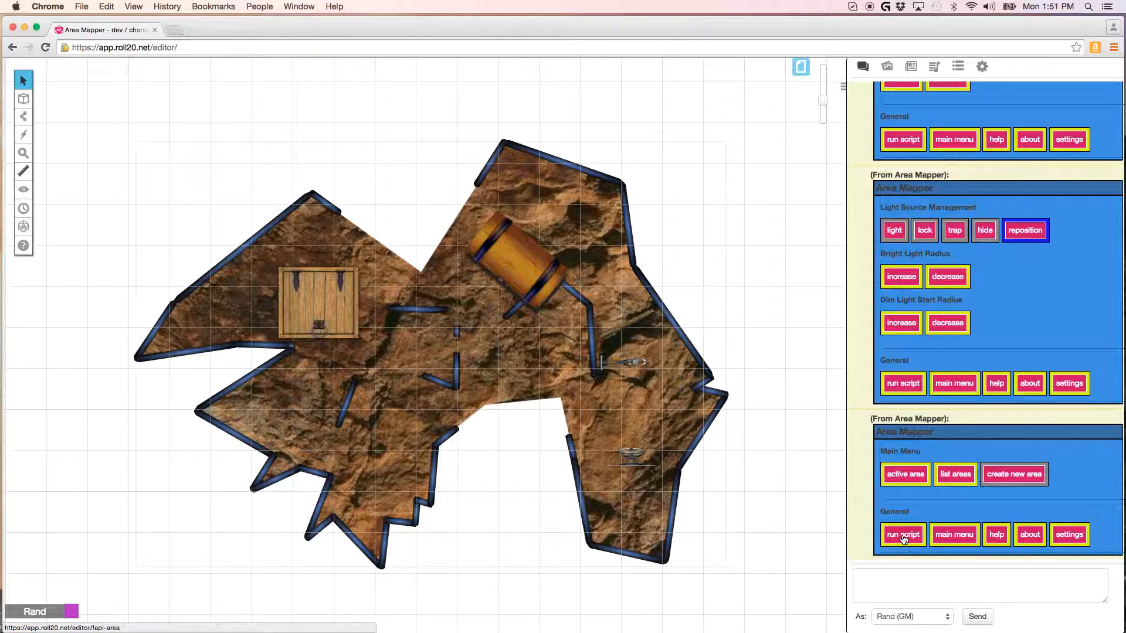
# Step: Bring up the rotated light source's management options and light it by moving it off its position
pyautogui.click(622, 360)
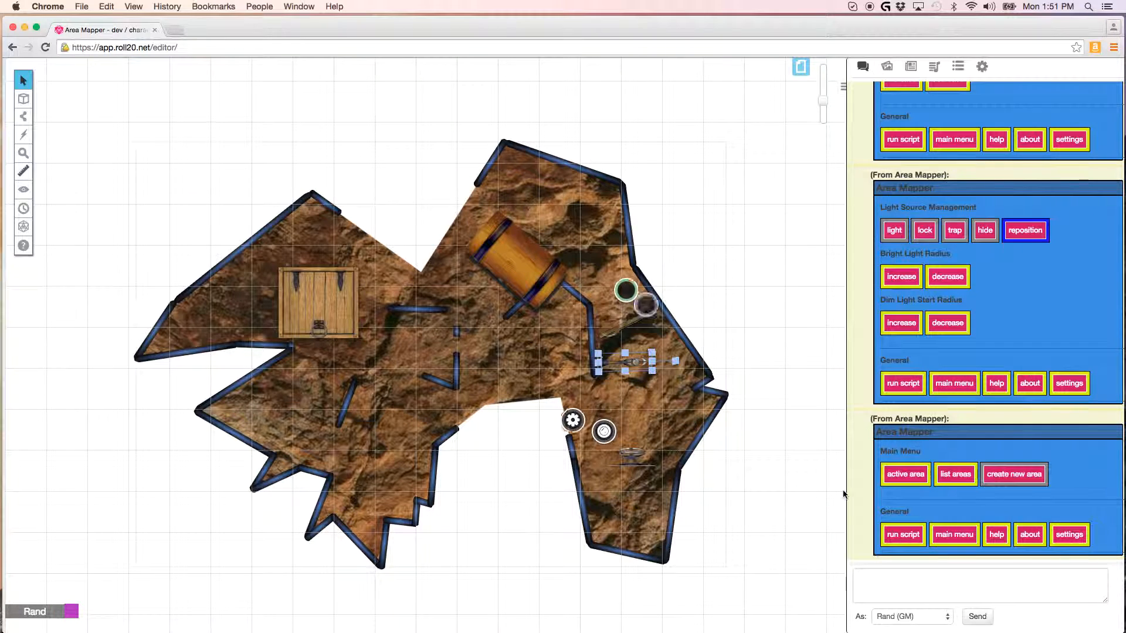
pyautogui.click(903, 540)
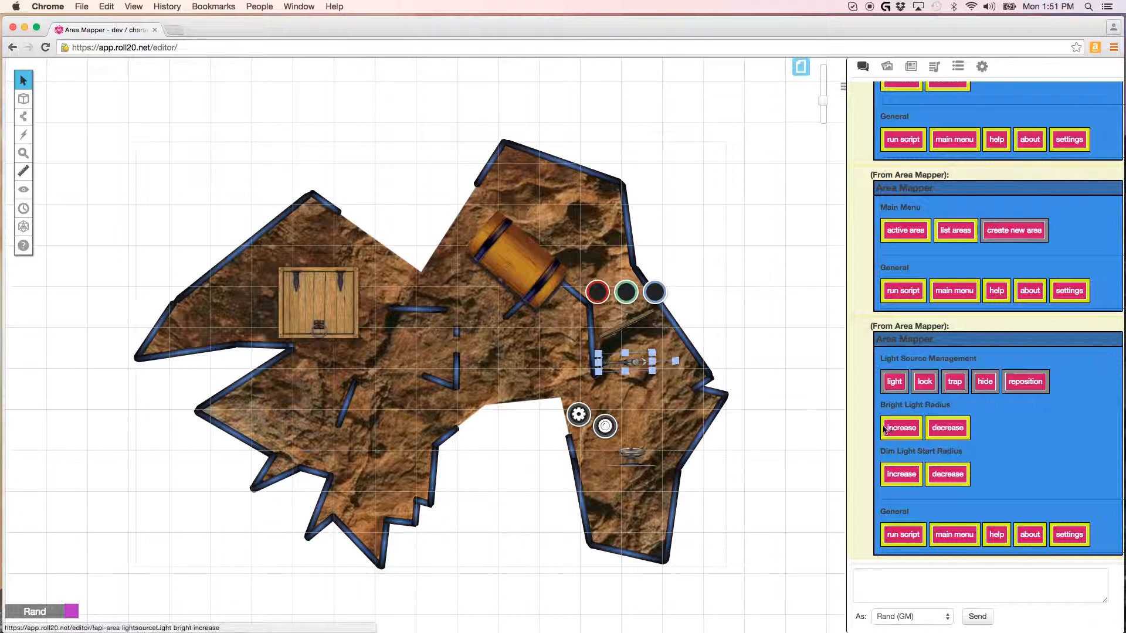
pyautogui.moveTo(633, 360); pyautogui.dragTo(734, 298)
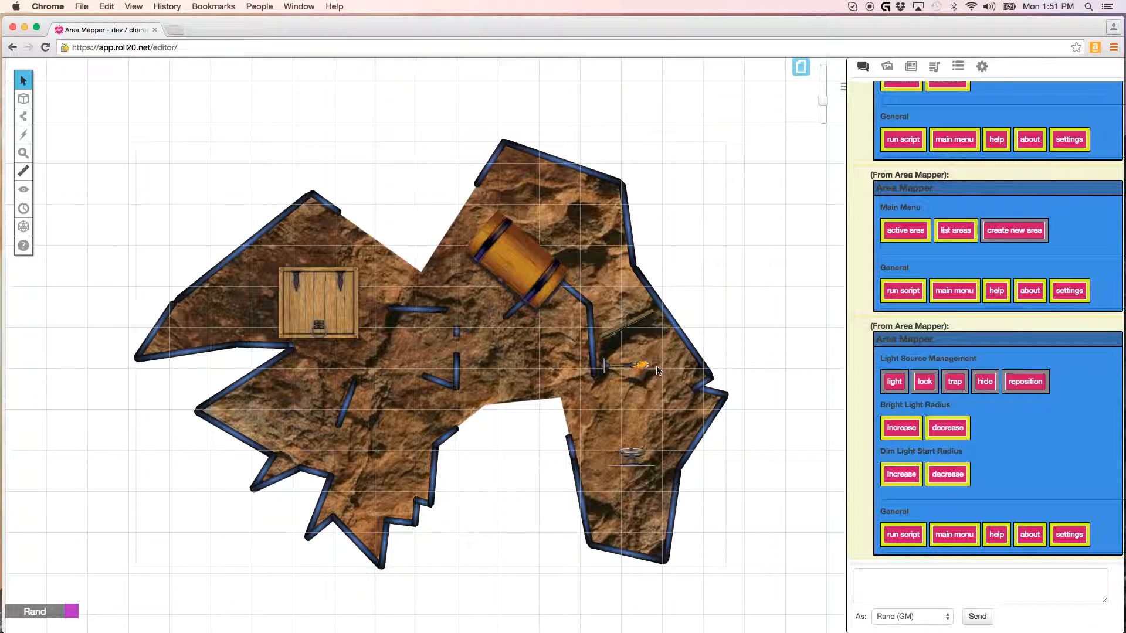
# Step: Review the lit light source's management options and return to the active area's options
pyautogui.click(902, 535)
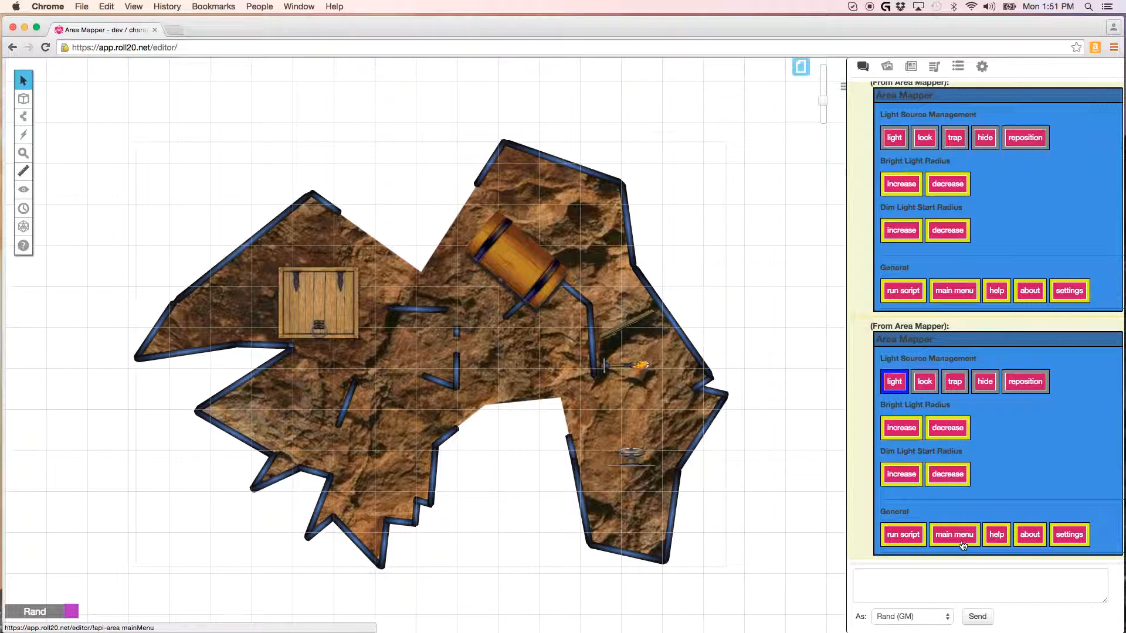
pyautogui.click(894, 473)
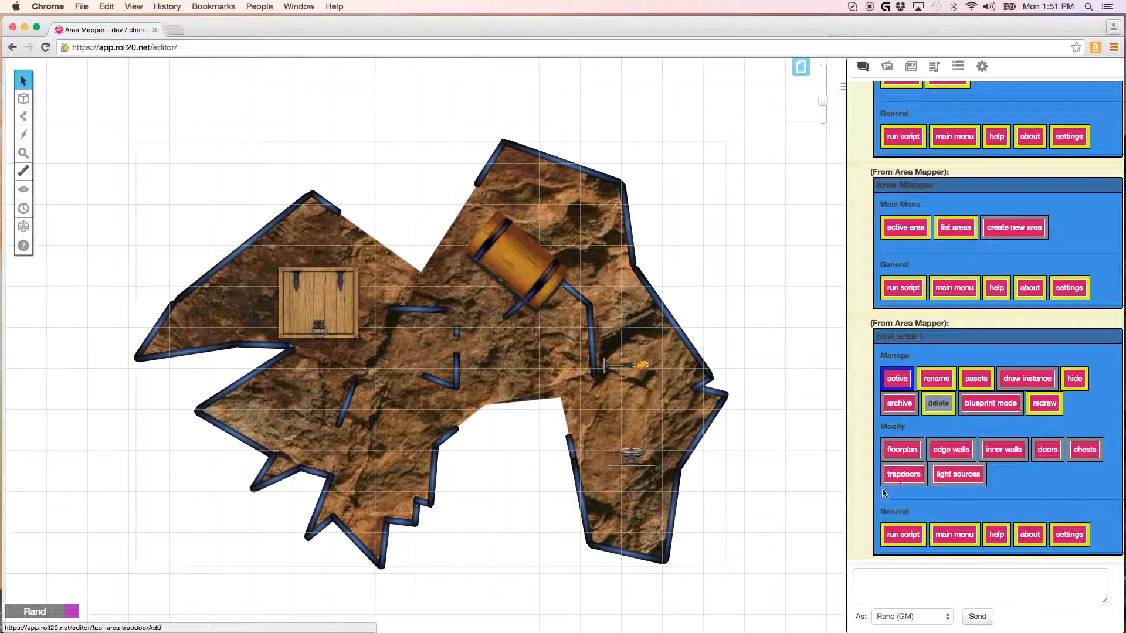